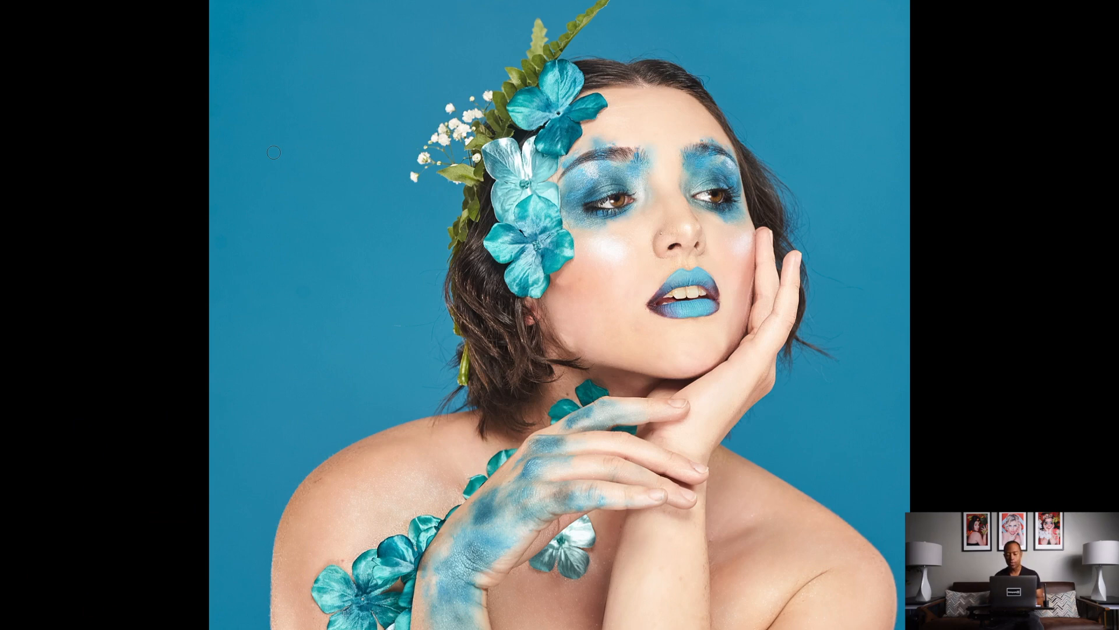
# Step: Compare the whole portrait with the Color Fill 4 layer shown and hidden
pyautogui.press('Tab')
pyautogui.scroll(-10, 274, 153)
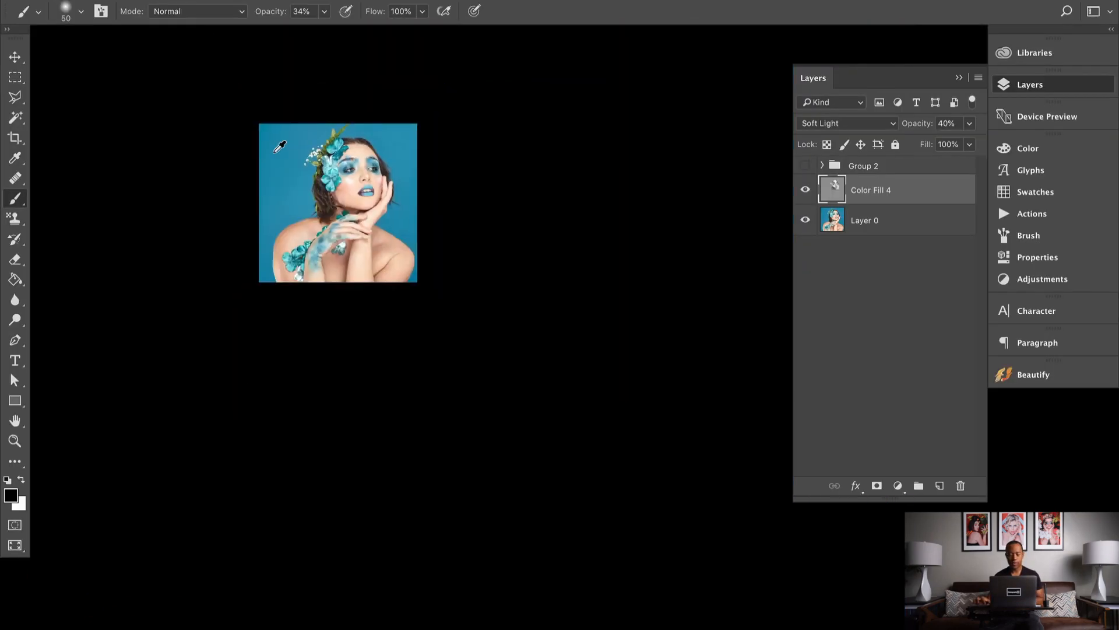
pyautogui.scroll(9, 274, 152)
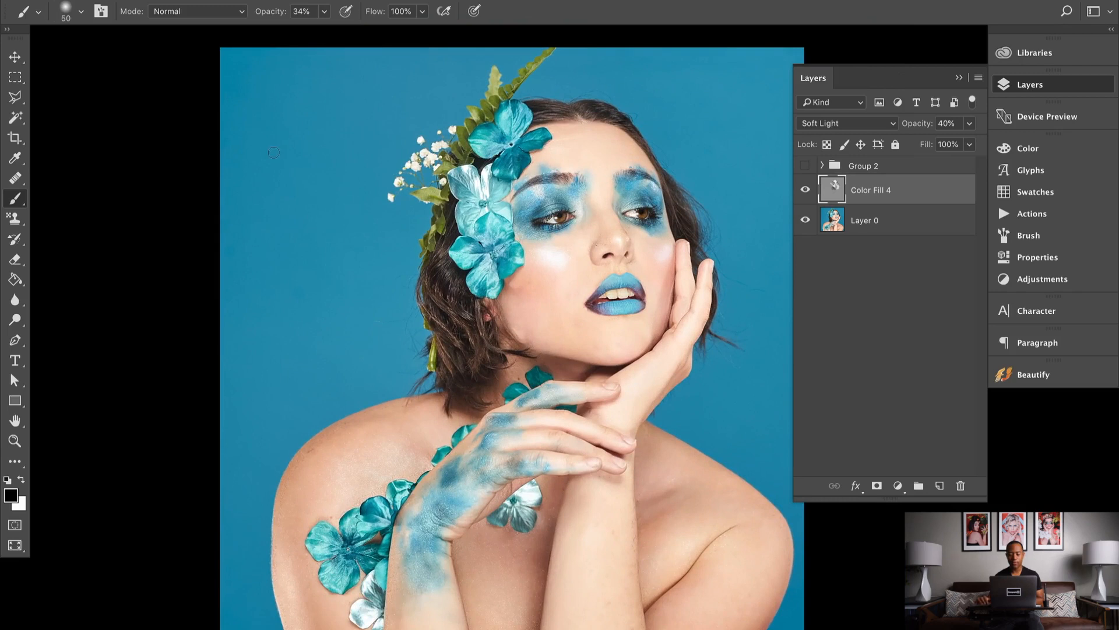
pyautogui.hscroll(3, 273, 152)
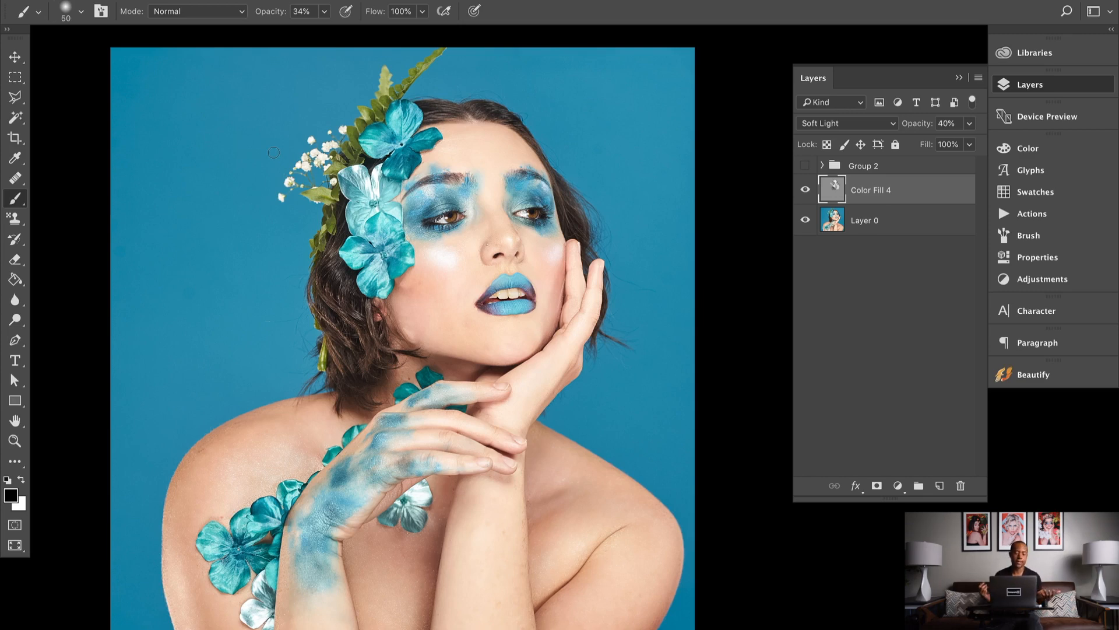
pyautogui.click(805, 192)
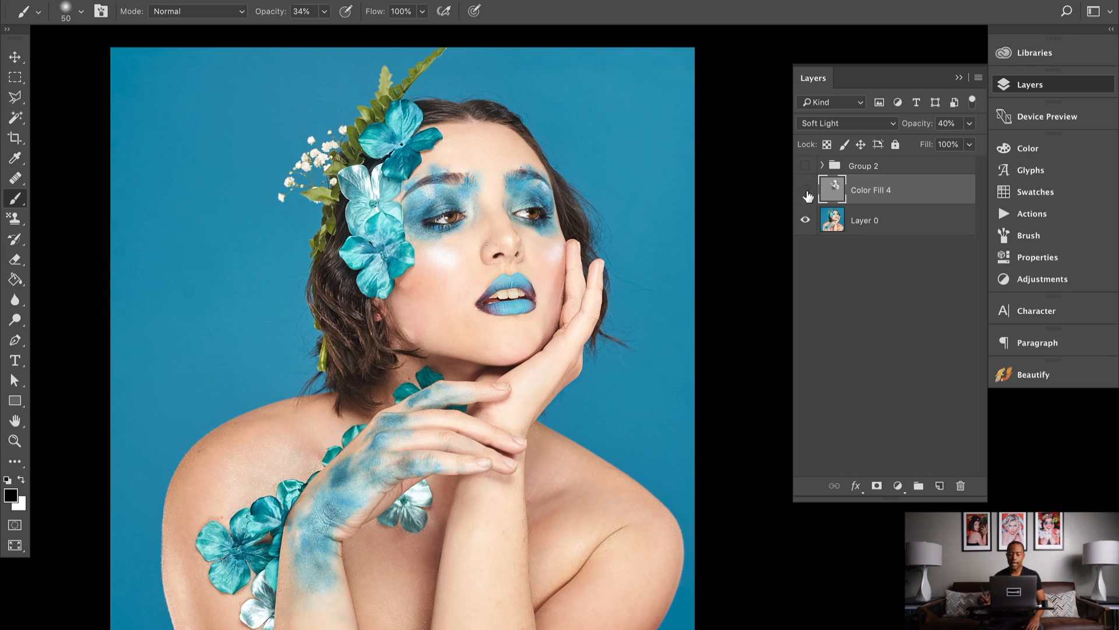
pyautogui.click(805, 193)
pyautogui.click(806, 193)
pyautogui.click(806, 192)
pyautogui.click(806, 193)
pyautogui.click(807, 193)
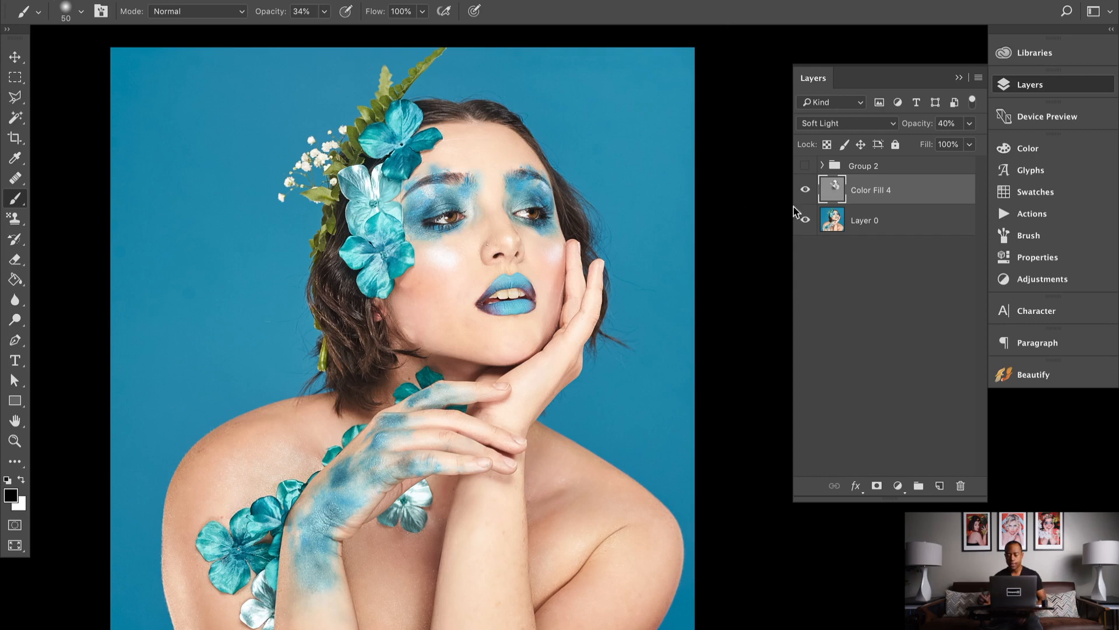
pyautogui.click(805, 192)
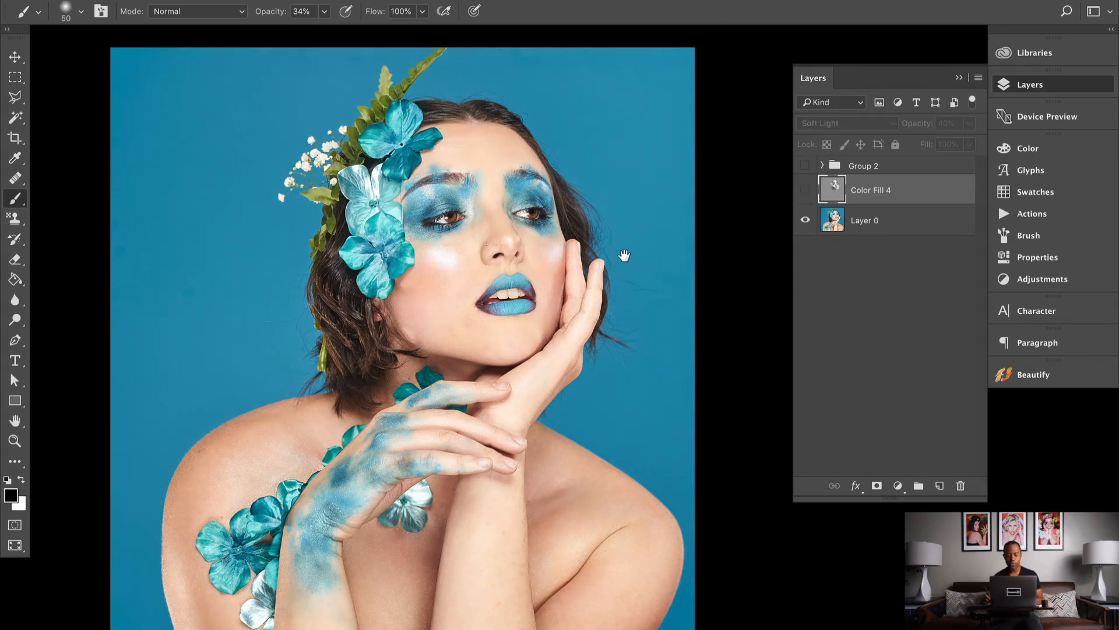
pyautogui.moveTo(624, 255); pyautogui.dragTo(640, 238)
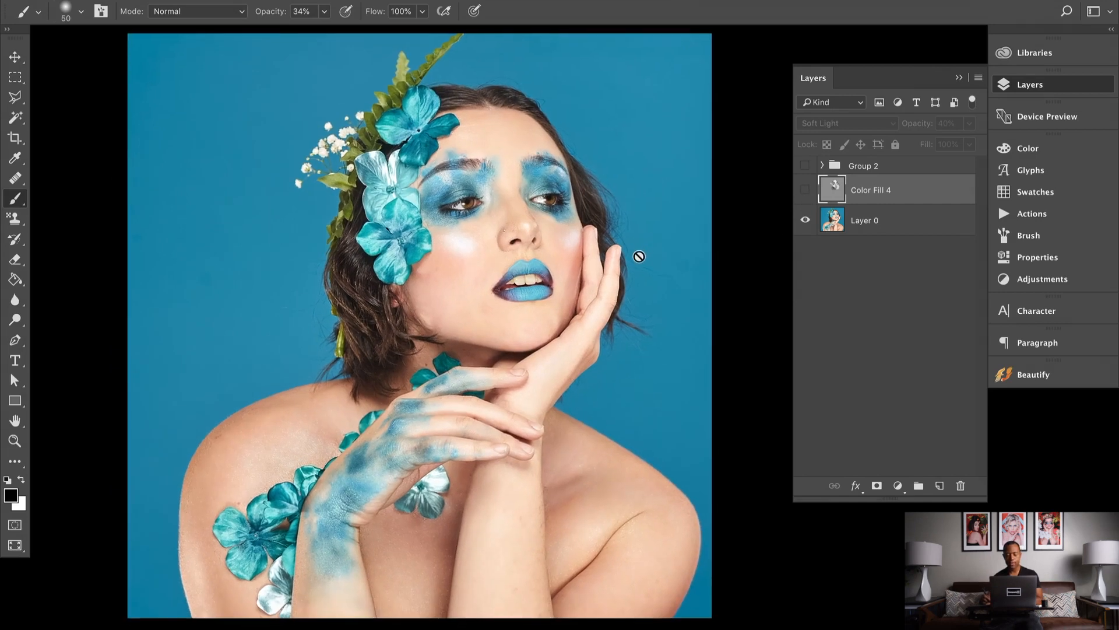
pyautogui.press('[')
pyautogui.click(805, 190)
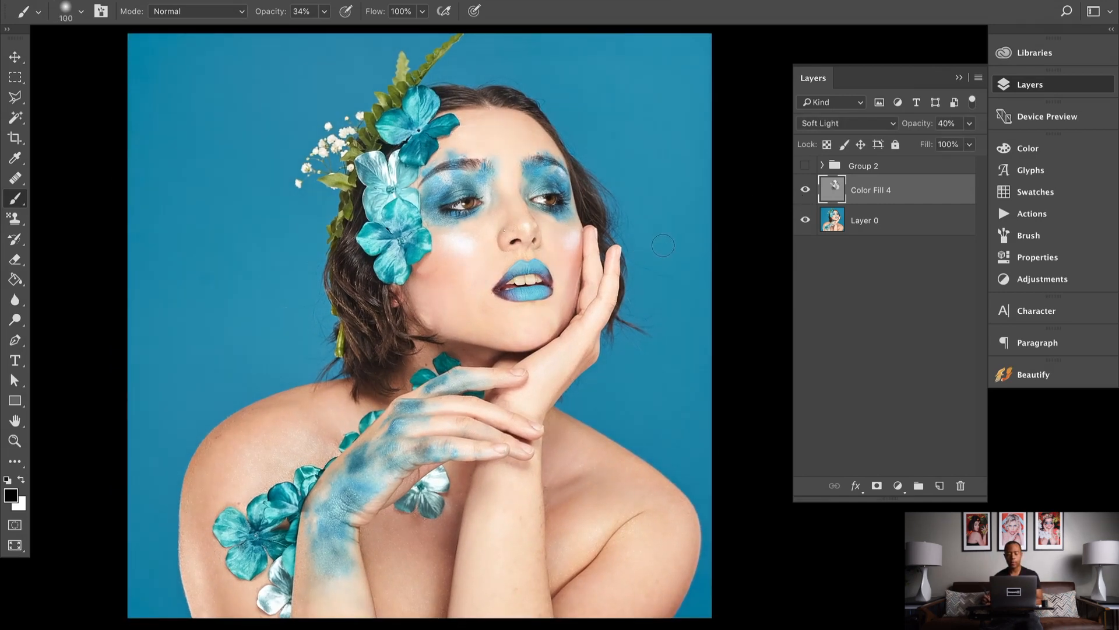
# Step: Set the brush size to 200
pyautogui.press(']')
pyautogui.press(']')
pyautogui.press(']')
pyautogui.press(']')
pyautogui.press(']')
pyautogui.press(']')
pyautogui.press(']')
pyautogui.press(']')
pyautogui.press(']')
pyautogui.press(']')
pyautogui.press(']')
pyautogui.press(']')
pyautogui.press(']')
pyautogui.press(']')
pyautogui.press(']')
pyautogui.press(']')
pyautogui.press(']')
pyautogui.press(']')
pyautogui.press('[')
pyautogui.press('[')
pyautogui.press('[')
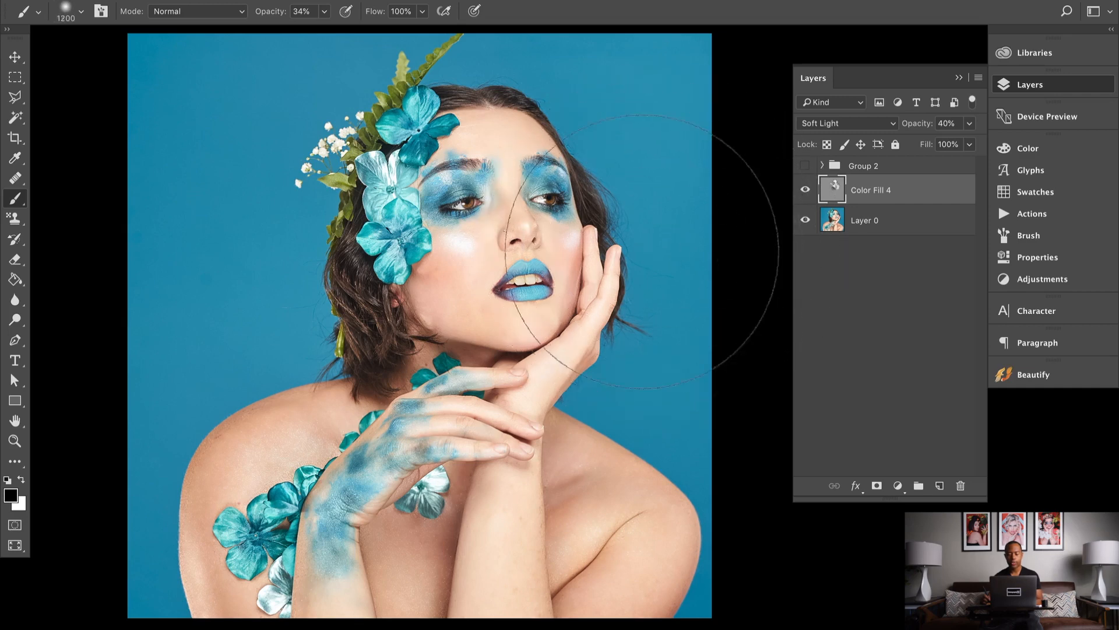
pyautogui.press('[')
pyautogui.press('[')
pyautogui.press('[')
pyautogui.press('[')
pyautogui.press('[')
pyautogui.press('[')
pyautogui.press('[')
pyautogui.press('[')
pyautogui.press('[')
pyautogui.press('[')
pyautogui.press('[')
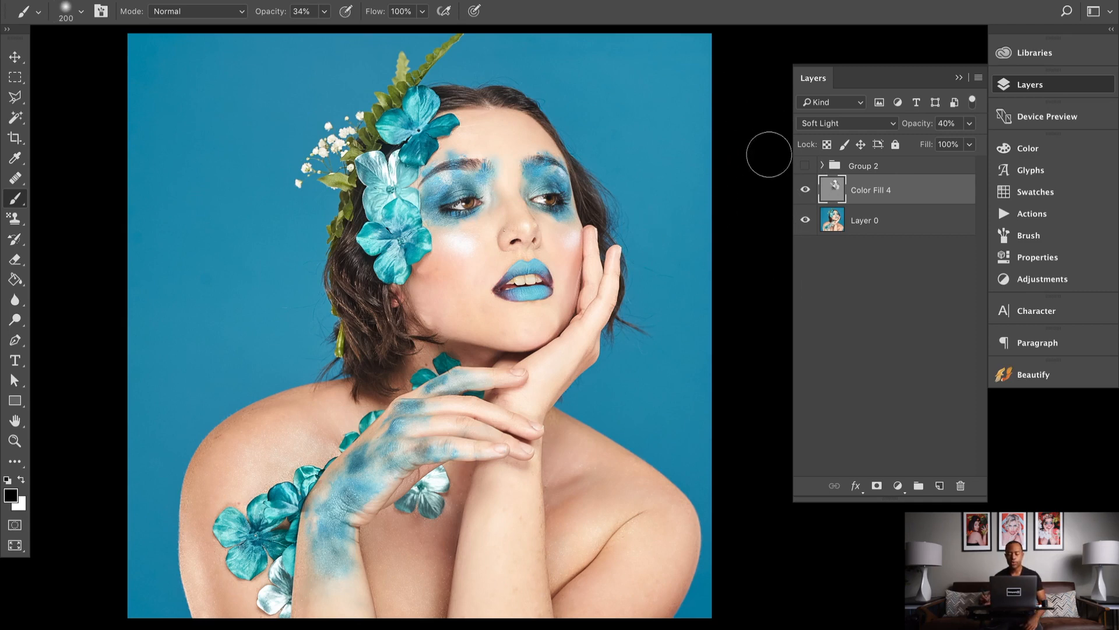
# Step: Recheck the effect of Color Fill 4 on the portrait and leave that layer hidden
pyautogui.click(805, 192)
pyautogui.click(805, 195)
pyautogui.click(805, 195)
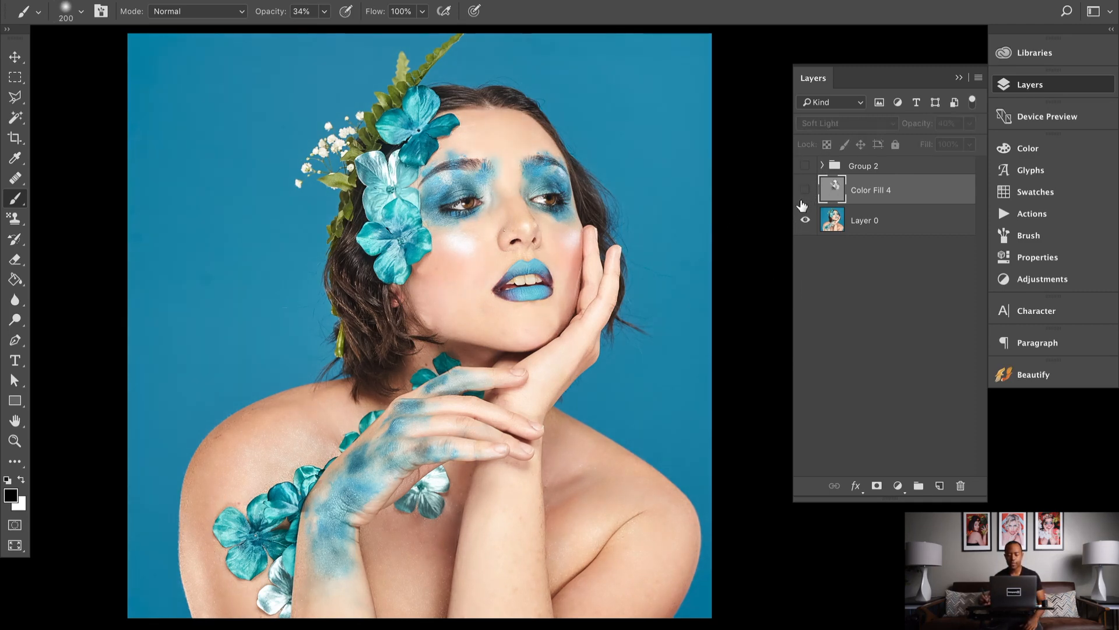
pyautogui.click(805, 196)
pyautogui.click(806, 196)
pyautogui.click(807, 195)
pyautogui.click(807, 200)
# Step: Compare the portrait with the Group 2 layer group shown and hidden
pyautogui.click(805, 169)
pyautogui.click(805, 167)
pyautogui.click(805, 168)
pyautogui.click(805, 169)
pyautogui.click(806, 169)
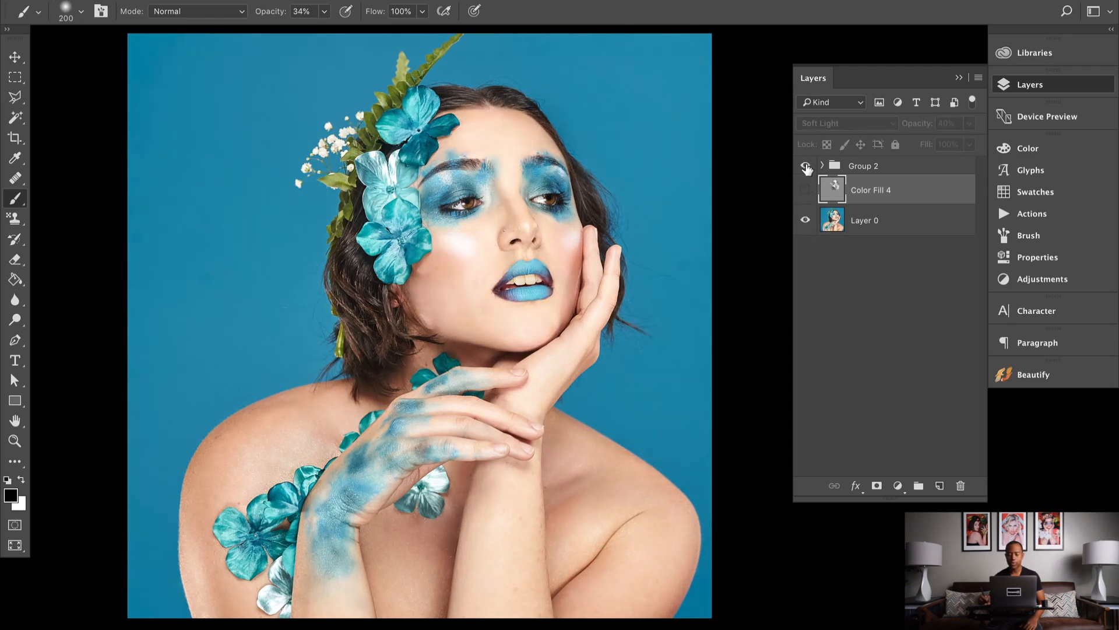
pyautogui.click(806, 170)
pyautogui.click(806, 169)
pyautogui.click(808, 168)
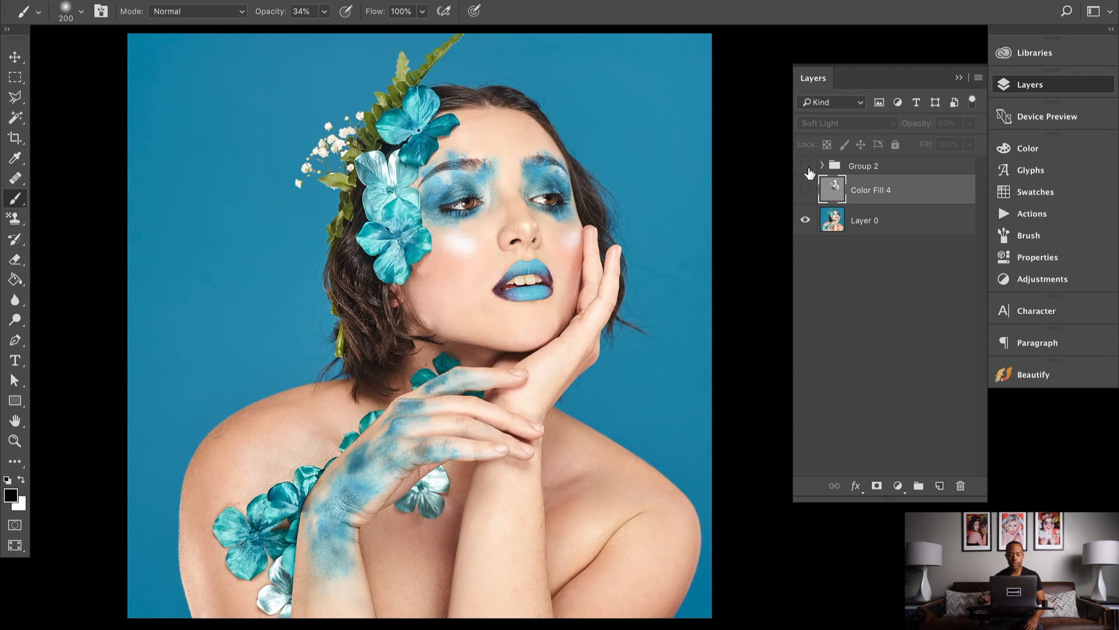
pyautogui.click(809, 168)
pyautogui.click(807, 169)
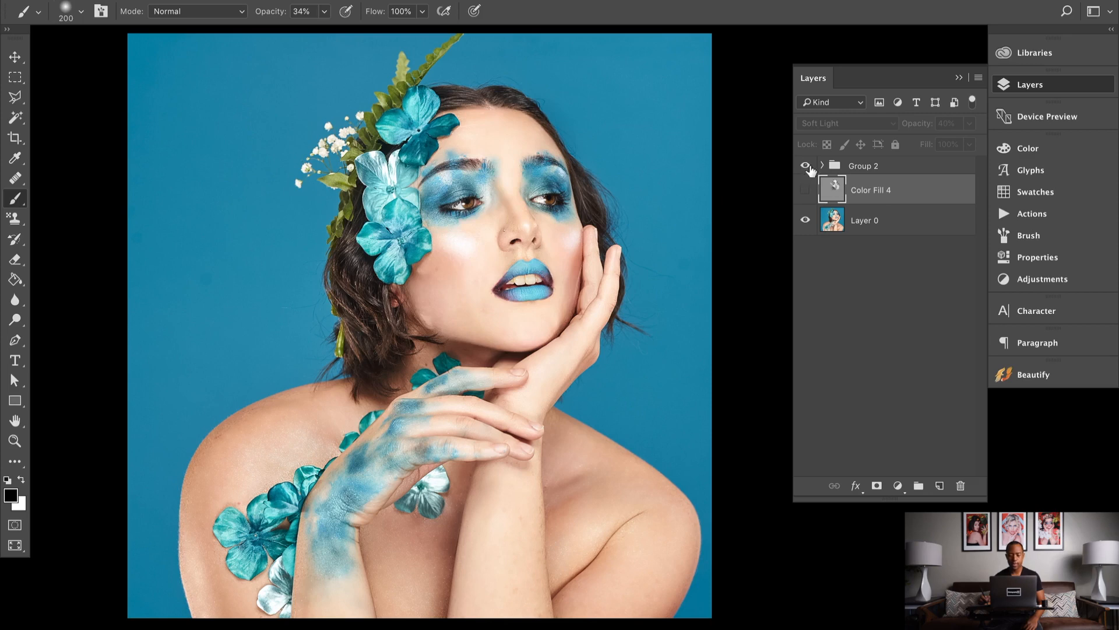
pyautogui.click(807, 168)
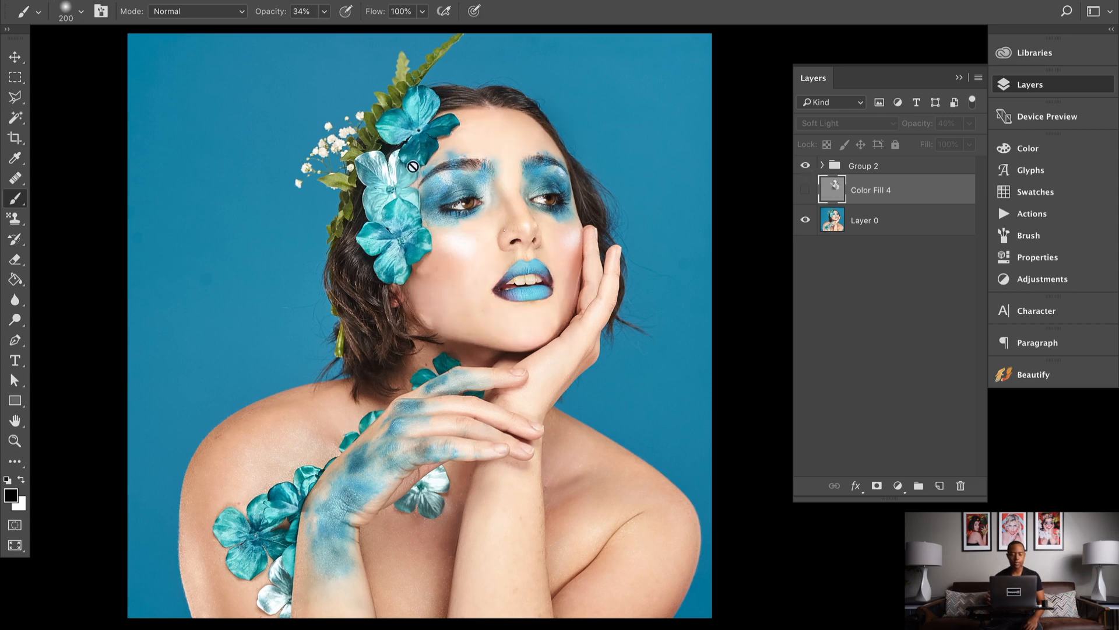
pyautogui.click(806, 168)
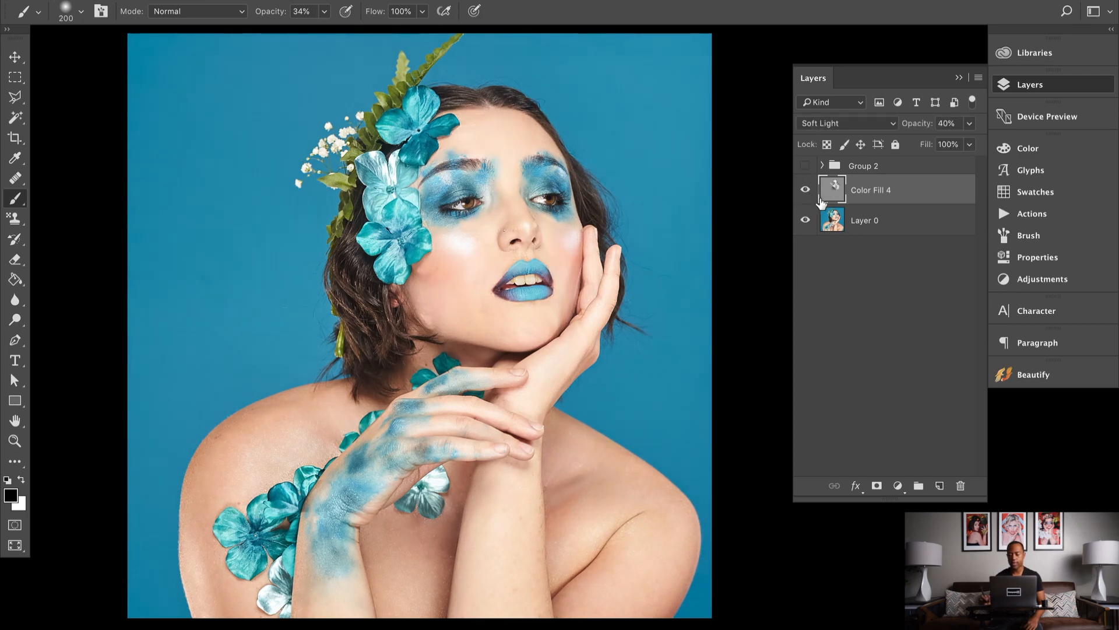
# Step: Add a Solid Color fill layer directly above Layer 0 and choose a neutral gray for it
pyautogui.click(868, 227)
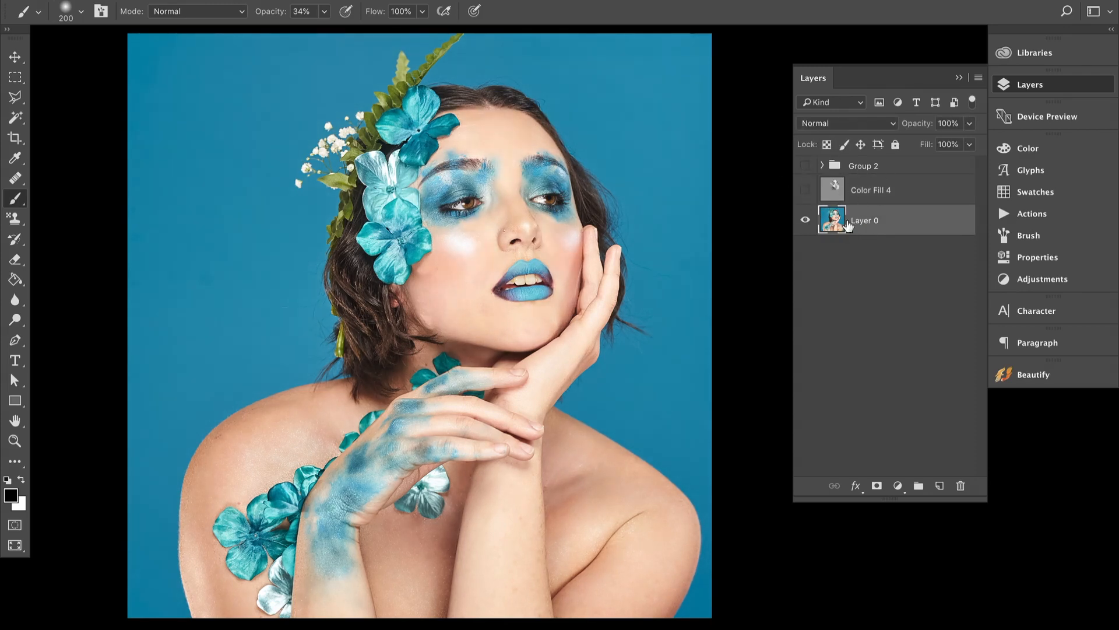
pyautogui.click(898, 485)
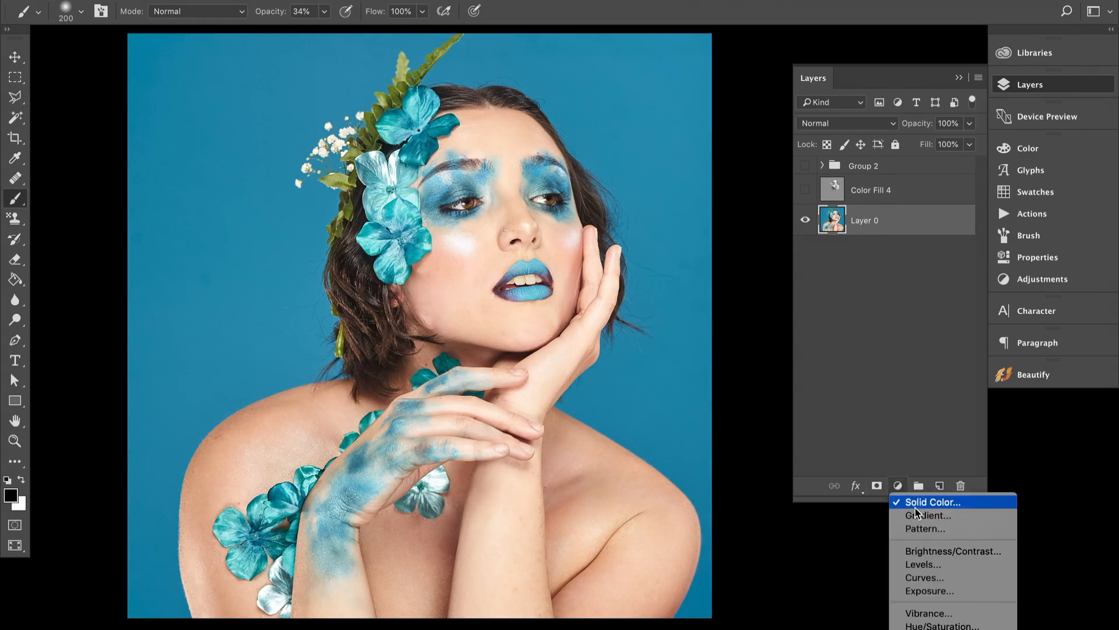
pyautogui.click(919, 503)
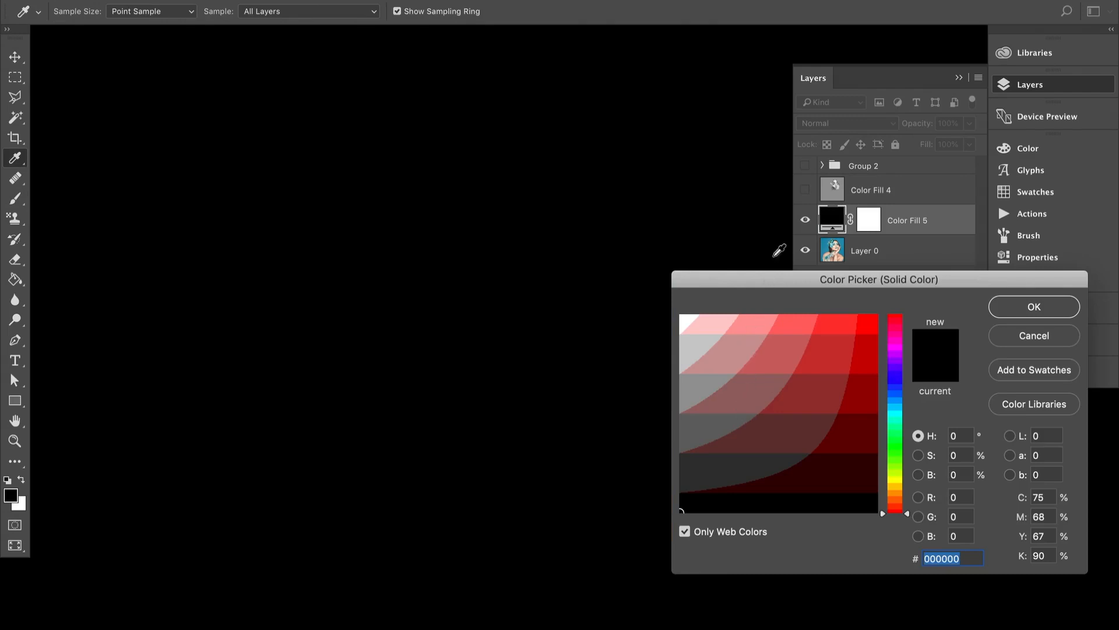
pyautogui.click(694, 394)
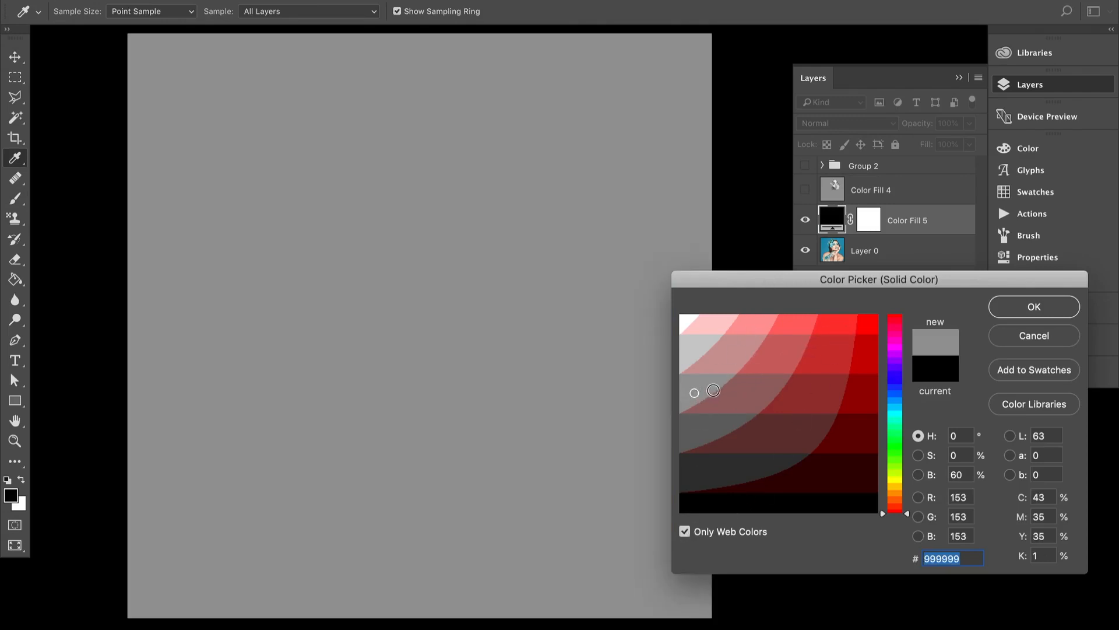
pyautogui.click(689, 409)
pyautogui.moveTo(699, 409)
pyautogui.mouseDown()
pyautogui.moveTo(827, 412)
pyautogui.moveTo(800, 350)
pyautogui.moveTo(717, 466)
pyautogui.mouseUp()
pyautogui.click(689, 395)
pyautogui.click(956, 477)
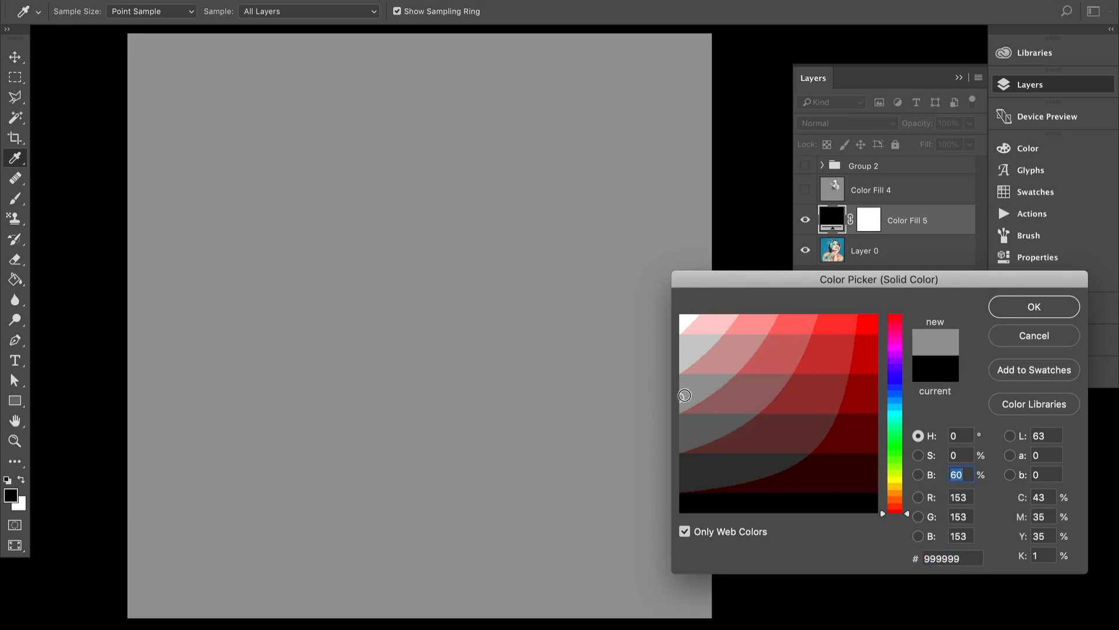
pyautogui.click(697, 389)
pyautogui.moveTo(697, 389)
pyautogui.mouseDown()
pyautogui.moveTo(682, 387)
pyautogui.moveTo(685, 429)
pyautogui.moveTo(682, 405)
pyautogui.mouseUp()
# Step: Disable Only Web Colors and set the gray fill's brightness to 50%
pyautogui.click(705, 532)
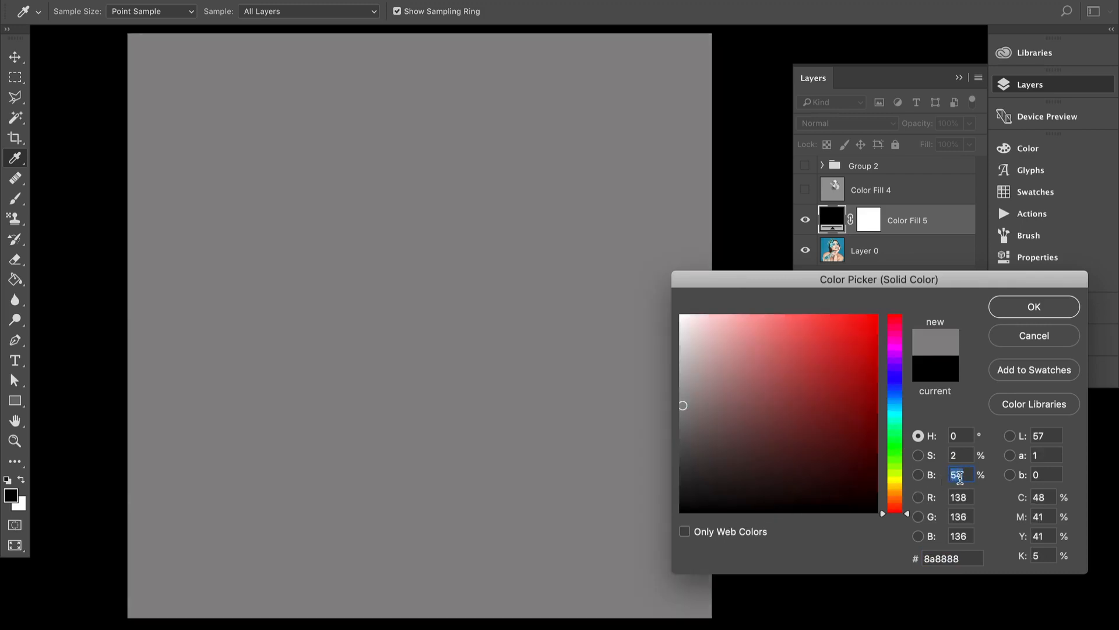
pyautogui.doubleClick(964, 476)
pyautogui.write('5')
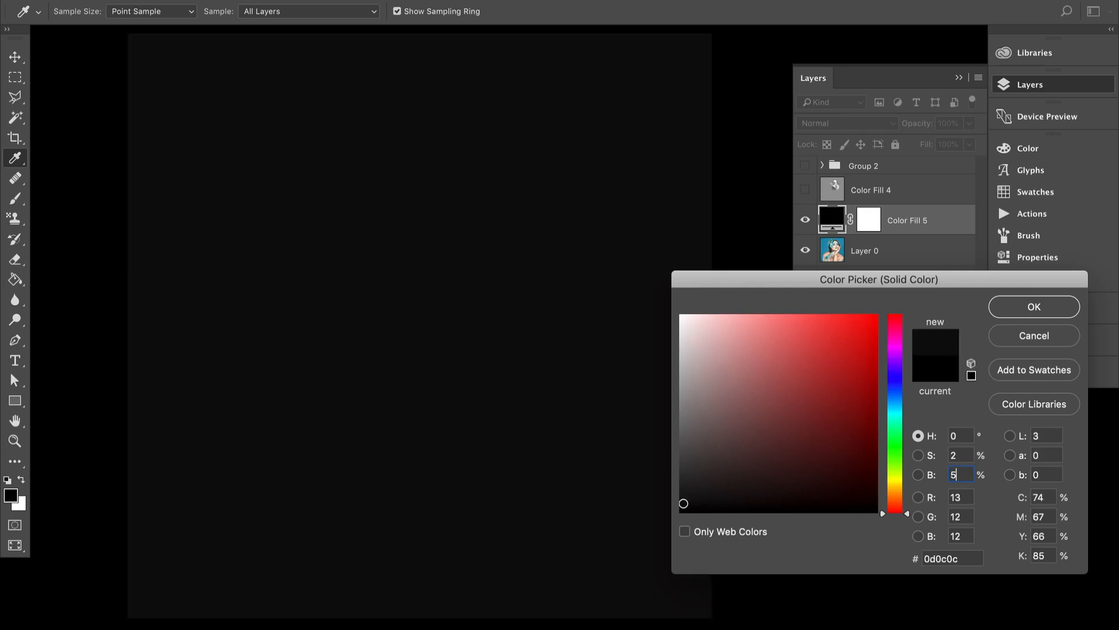
pyautogui.write('0')
pyautogui.press('Return')
pyautogui.press('b')
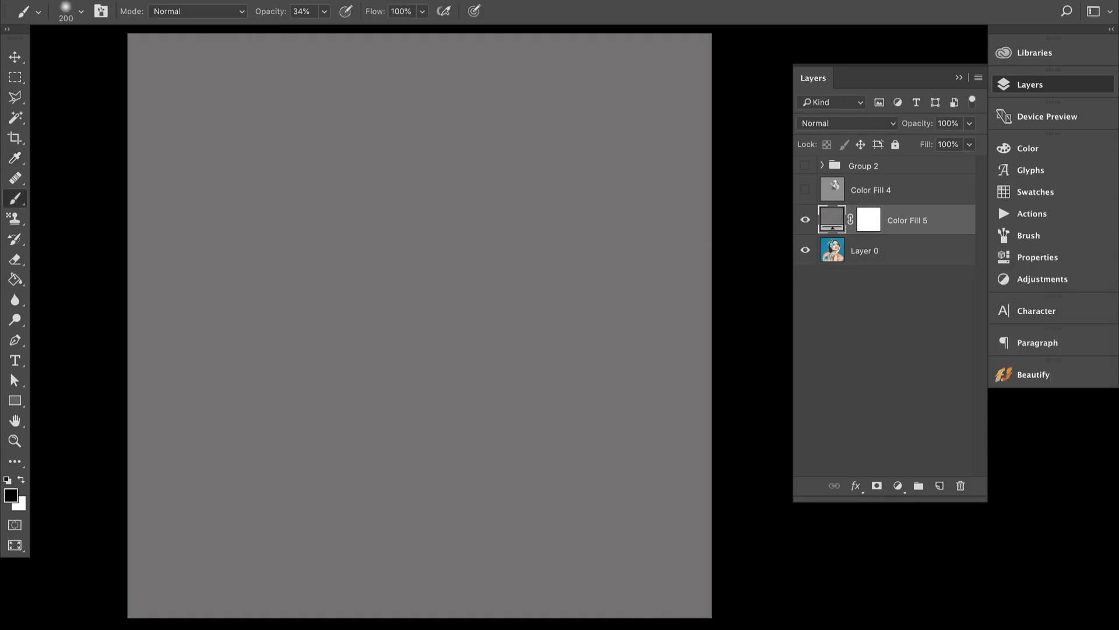
# Step: Change the gray fill layer's blend mode to Soft Light and compare the portrait with the layer shown and hidden
pyautogui.click(840, 123)
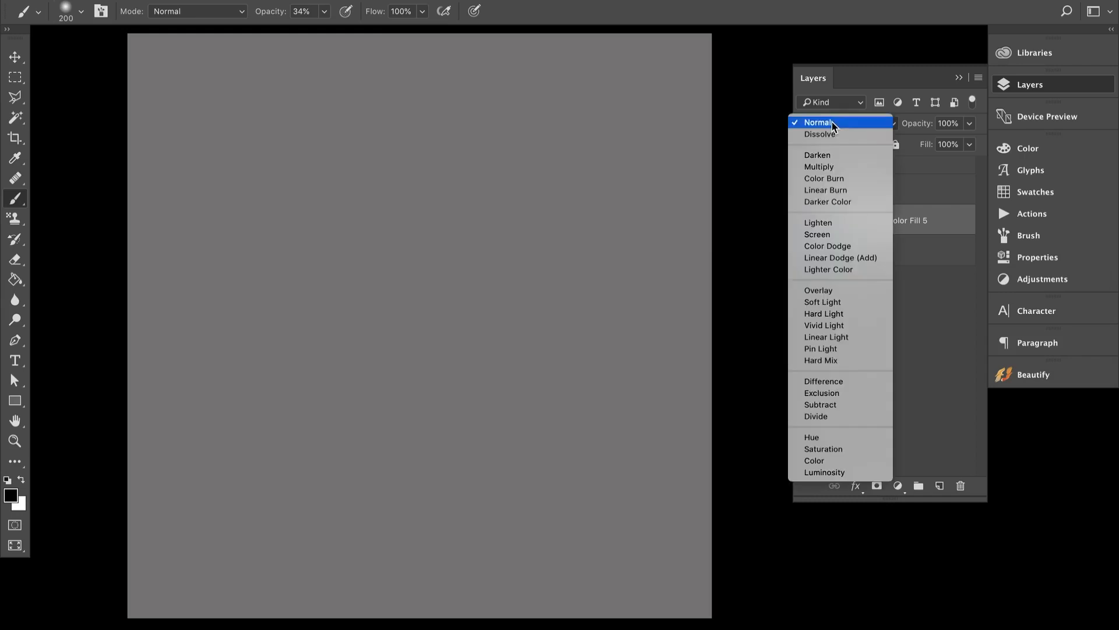
pyautogui.click(821, 302)
pyautogui.click(806, 221)
pyautogui.click(805, 224)
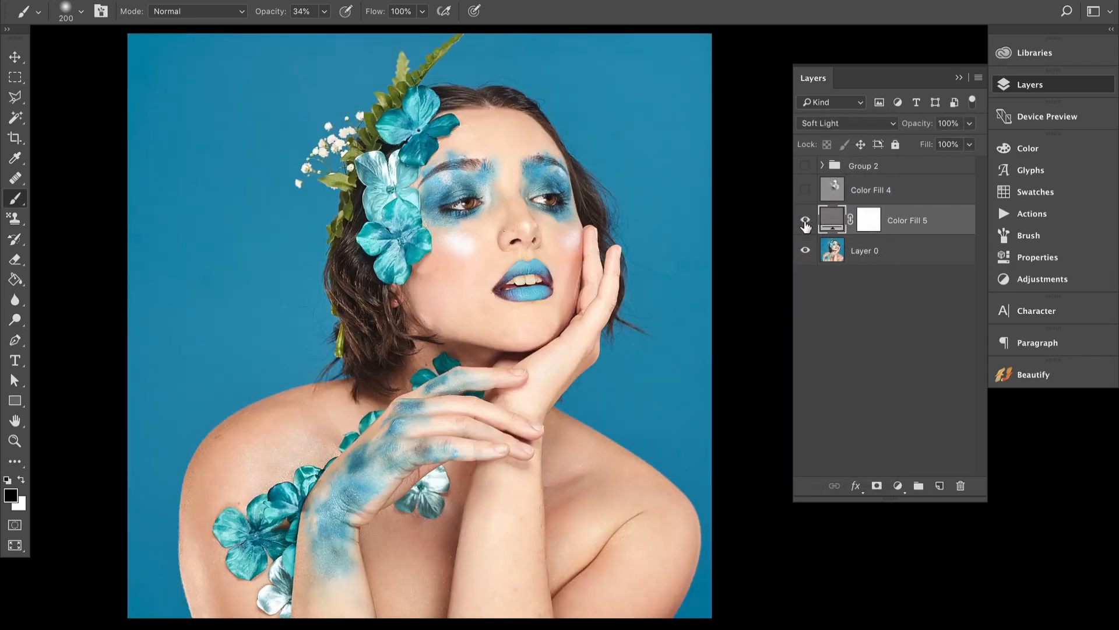
pyautogui.click(805, 226)
pyautogui.click(805, 226)
pyautogui.click(806, 226)
pyautogui.click(805, 227)
pyautogui.click(804, 226)
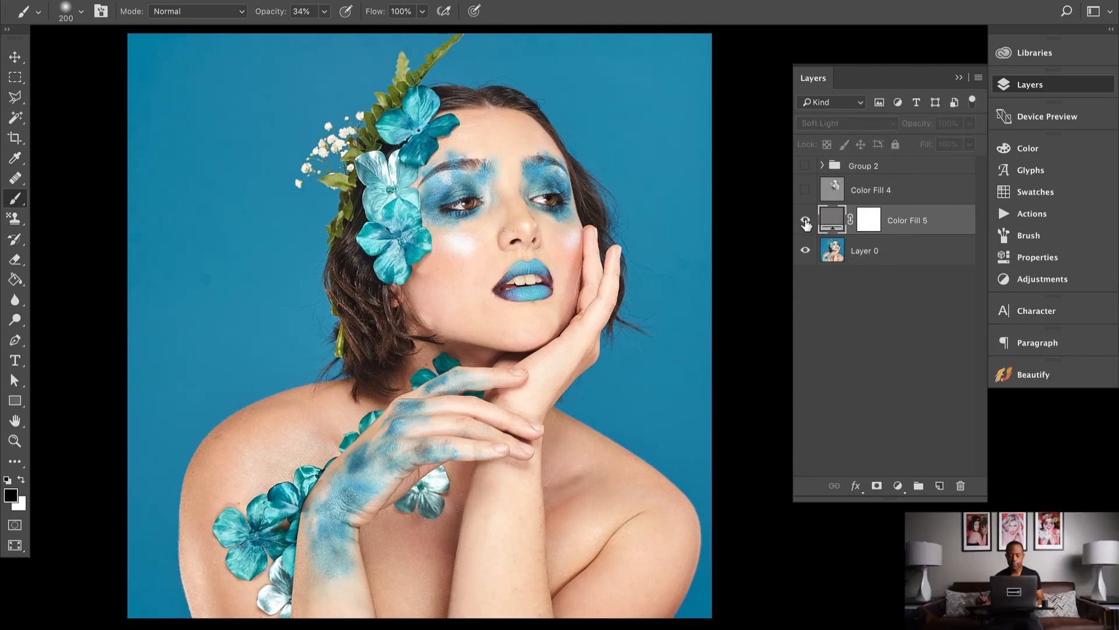
pyautogui.click(805, 224)
pyautogui.click(806, 223)
pyautogui.click(807, 223)
pyautogui.click(808, 221)
pyautogui.click(807, 223)
pyautogui.click(807, 223)
pyautogui.click(808, 223)
pyautogui.click(807, 223)
pyautogui.click(807, 223)
pyautogui.click(808, 223)
# Step: Delete the layer mask from the gray fill layer and make the layer visible
pyautogui.click(865, 222)
pyautogui.press('x')
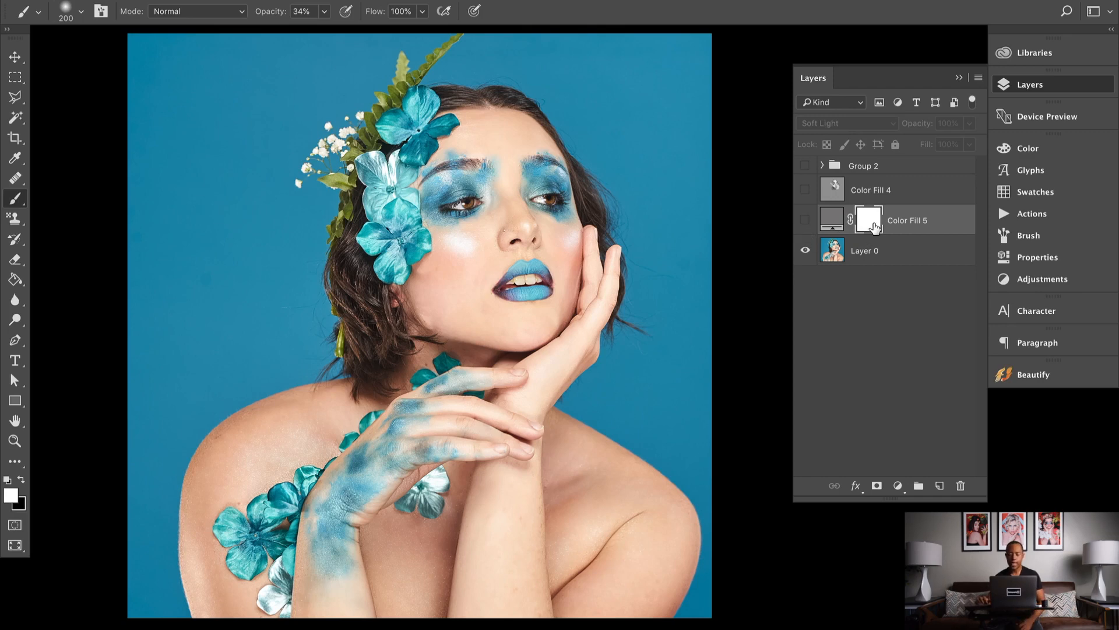
pyautogui.rightClick(874, 226)
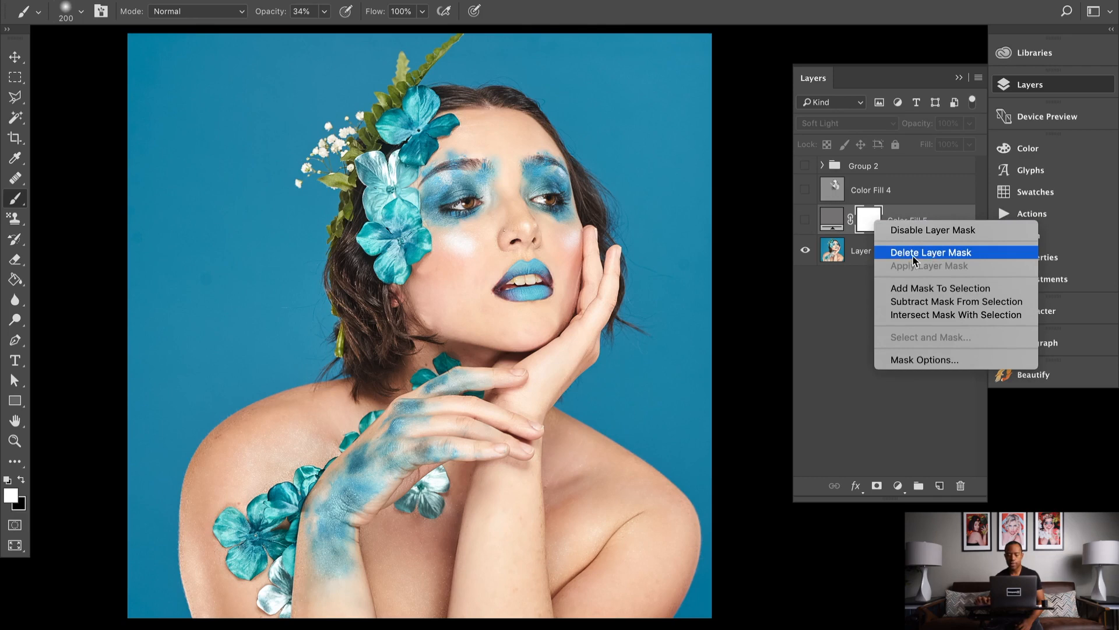
pyautogui.click(932, 255)
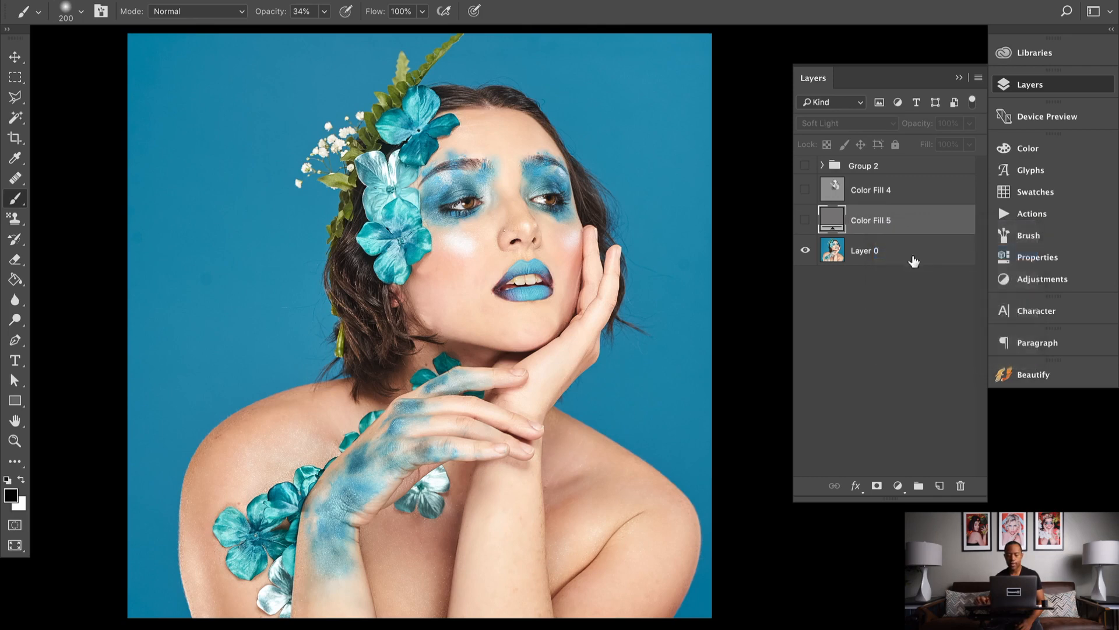
pyautogui.click(805, 220)
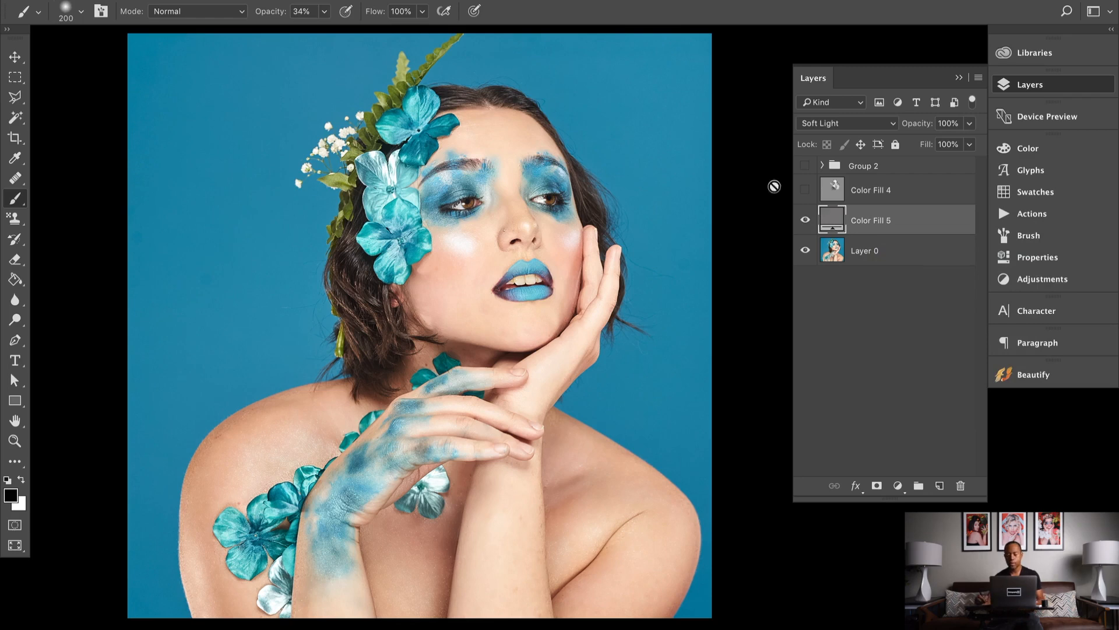
# Step: Examine whether the unmasked gray Soft Light layer alters the portrait by comparing it shown and hidden
pyautogui.click(805, 221)
pyautogui.click(806, 221)
pyautogui.click(806, 222)
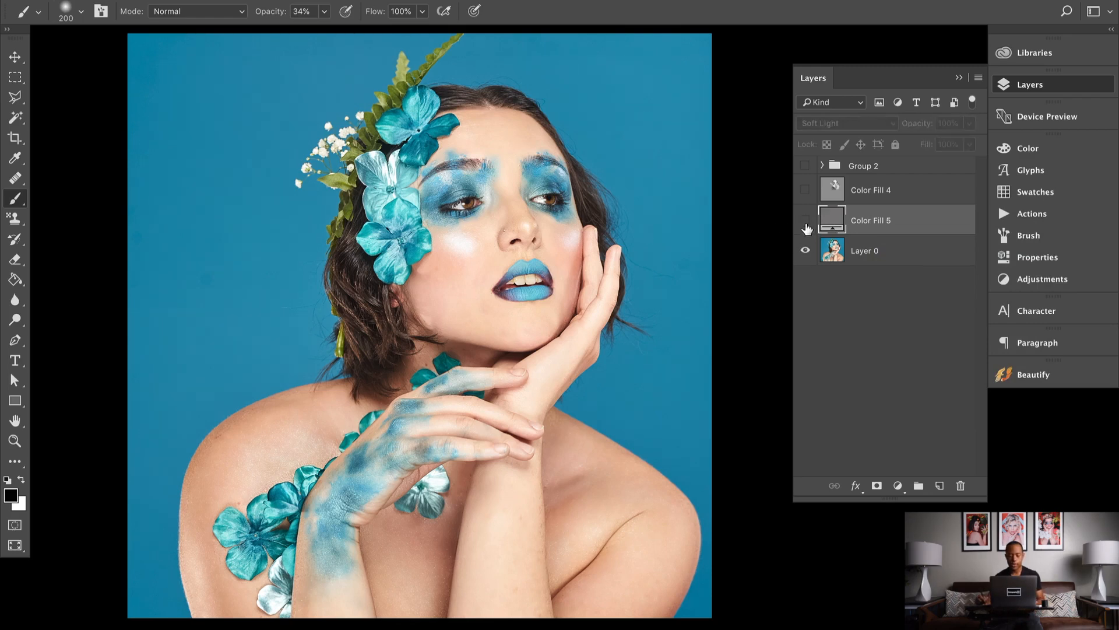
pyautogui.click(806, 221)
pyautogui.click(805, 221)
pyautogui.click(806, 222)
pyautogui.click(806, 222)
pyautogui.click(807, 223)
pyautogui.click(806, 223)
pyautogui.click(808, 223)
pyautogui.click(807, 222)
pyautogui.click(807, 222)
pyautogui.click(807, 223)
pyautogui.click(807, 223)
pyautogui.click(807, 223)
pyautogui.click(808, 222)
pyautogui.click(807, 223)
pyautogui.click(806, 220)
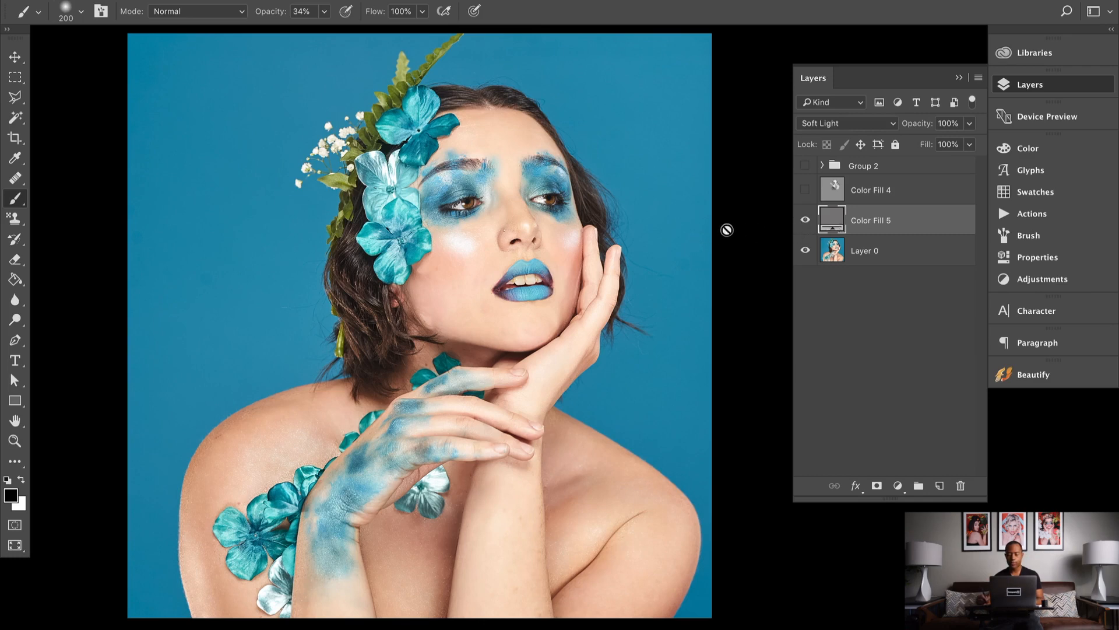
# Step: Rasterize the gray fill layer to make it paintable with the brush
pyautogui.click(683, 257)
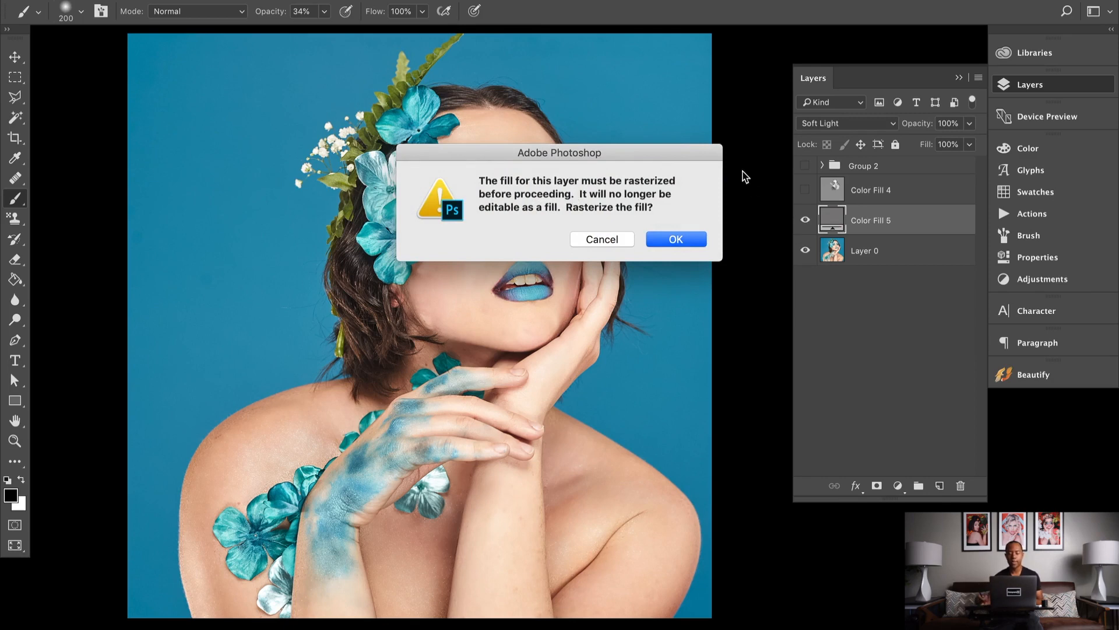
pyautogui.click(688, 240)
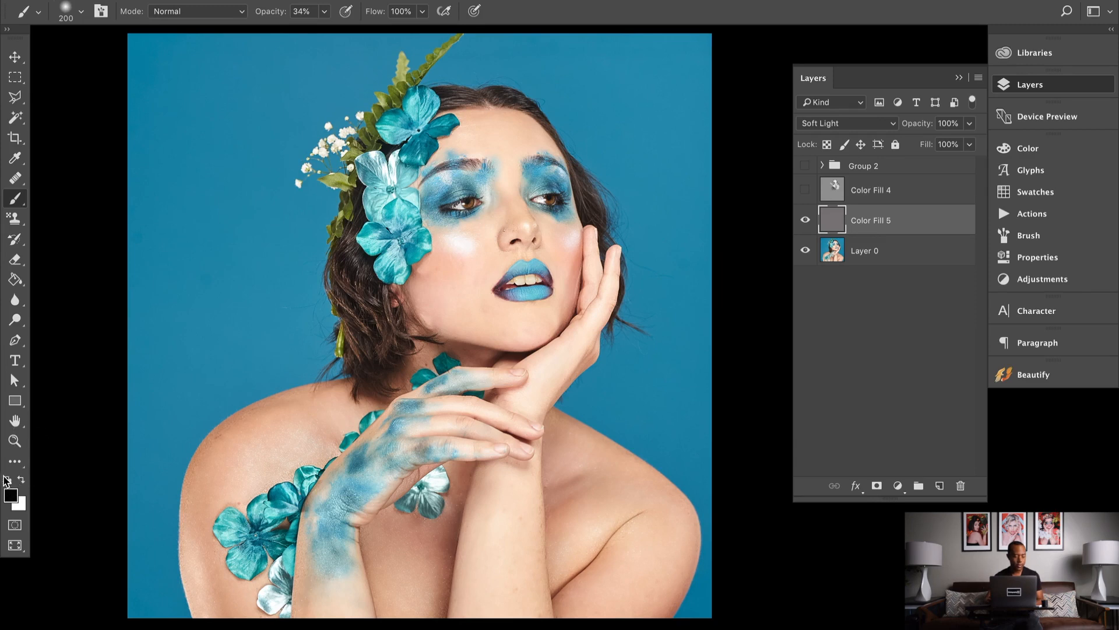
# Step: Swap the foreground and background colors back and forth, ending with white as the painting color
pyautogui.click(21, 480)
pyautogui.click(21, 480)
pyautogui.click(21, 480)
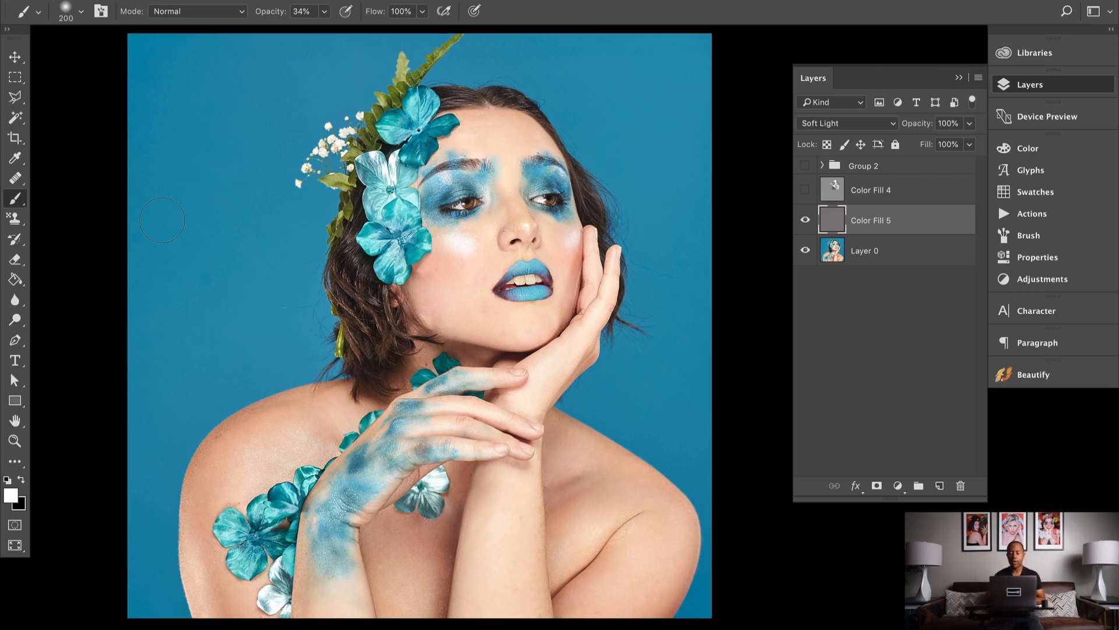
pyautogui.press('x')
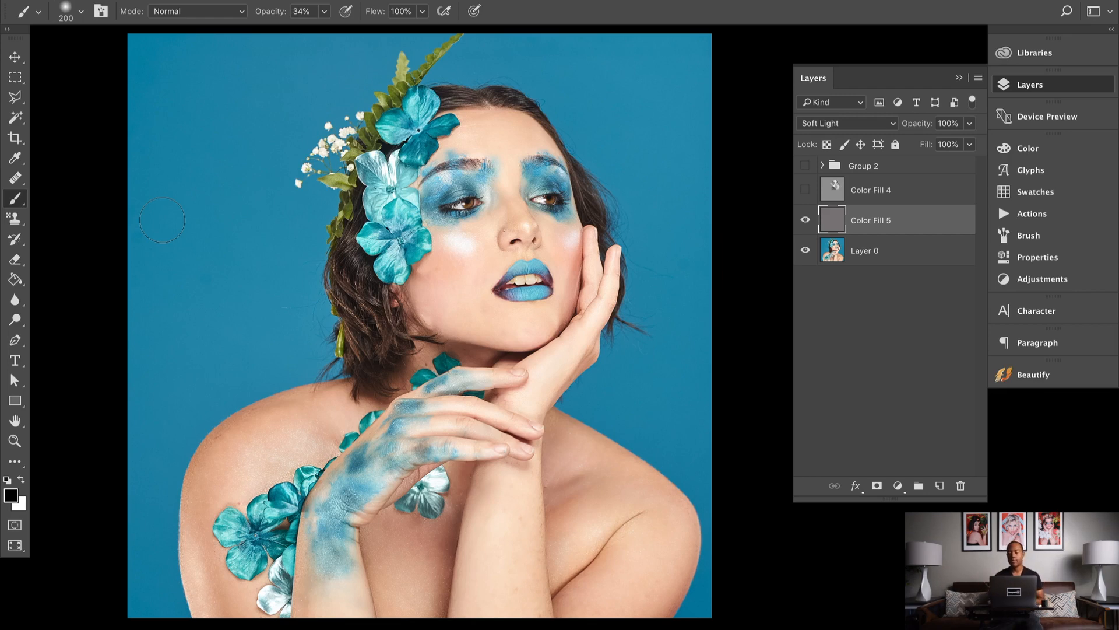
pyautogui.press('x')
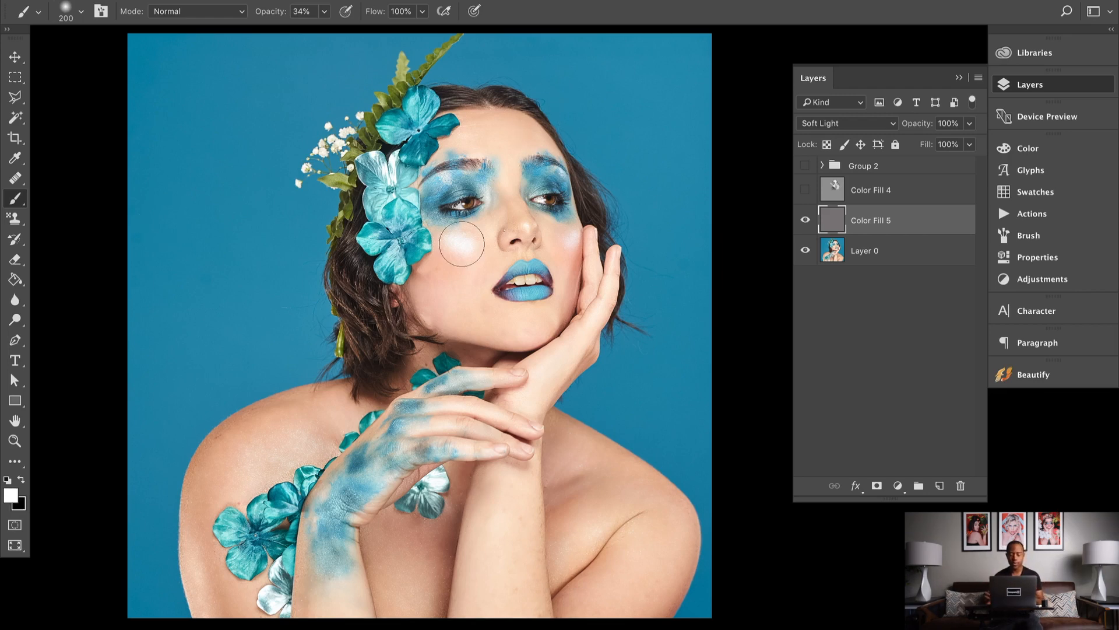
# Step: Reduce the brush size to 80 px for dodging the face
pyautogui.press('[')
pyautogui.press('[')
pyautogui.press('[')
pyautogui.press('[')
pyautogui.press('[')
pyautogui.press('[')
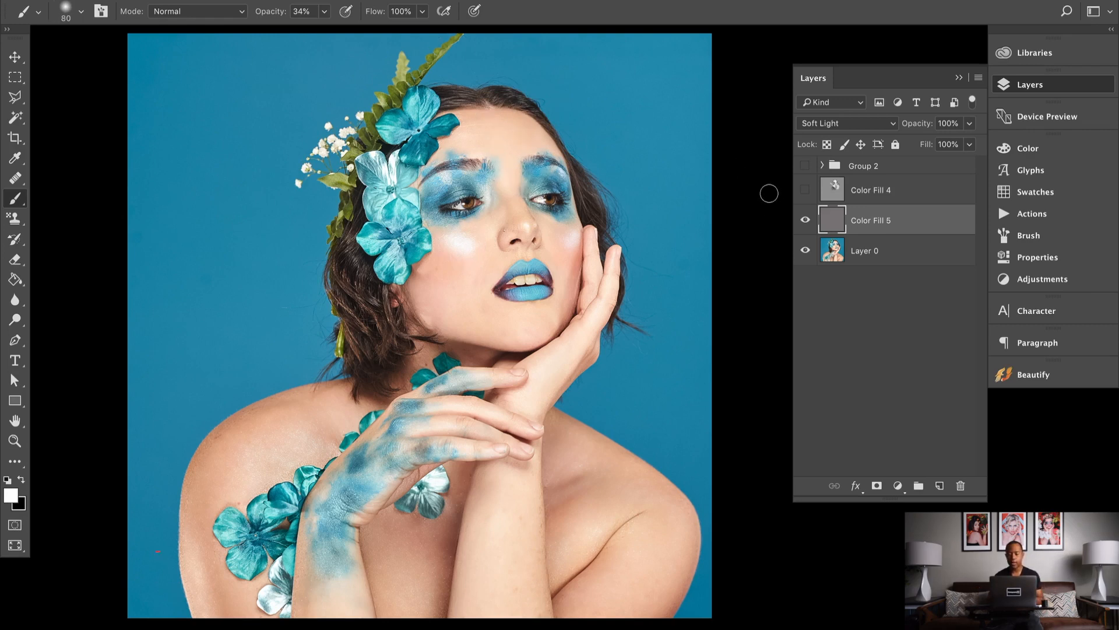
# Step: Duplicate the Color Fill 5 layer as a hidden spare and reselect the original layer for painting
pyautogui.rightClick(879, 223)
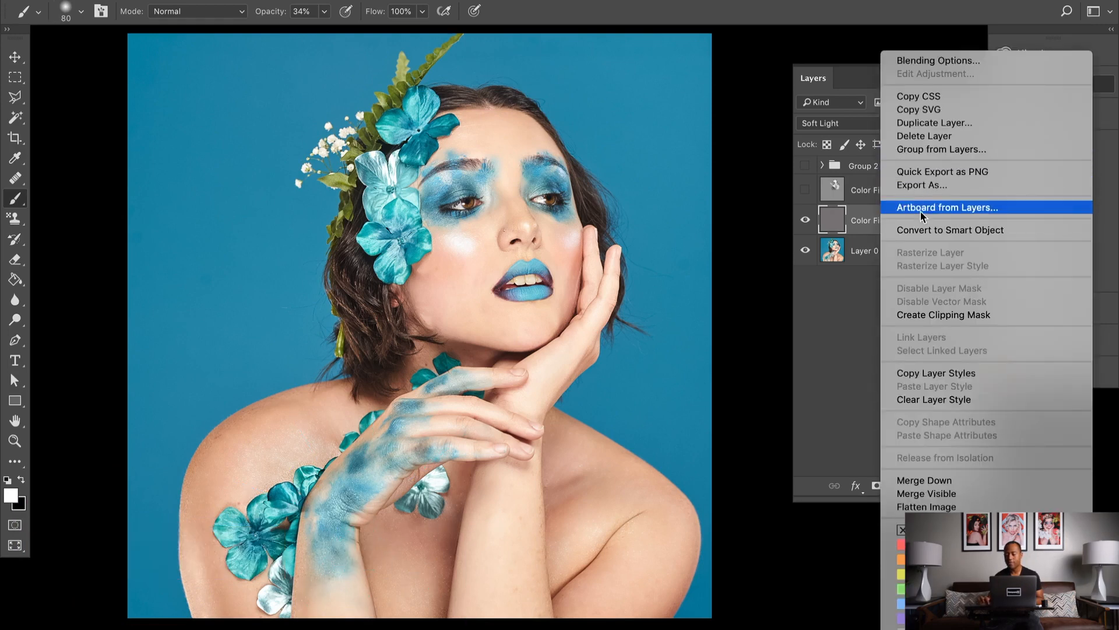
pyautogui.click(921, 122)
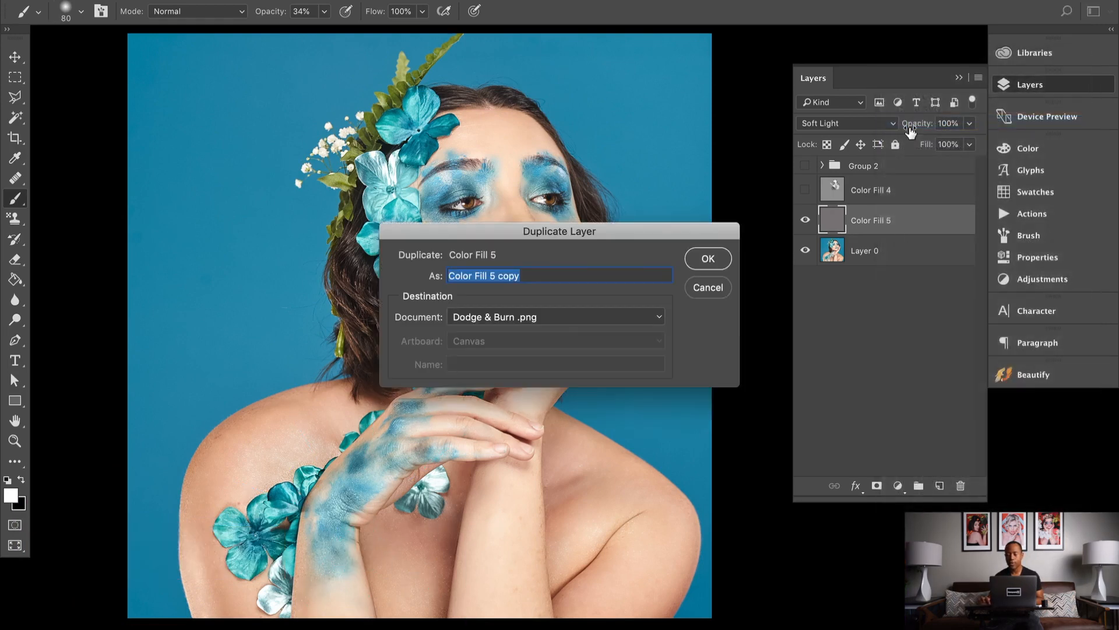
pyautogui.click(699, 264)
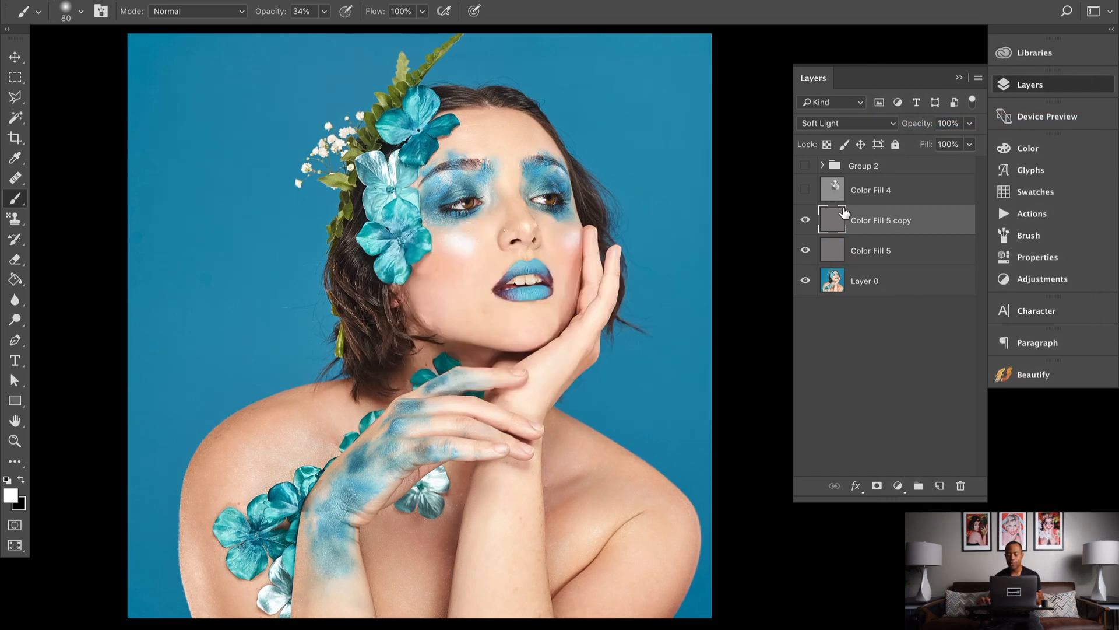
pyautogui.click(807, 221)
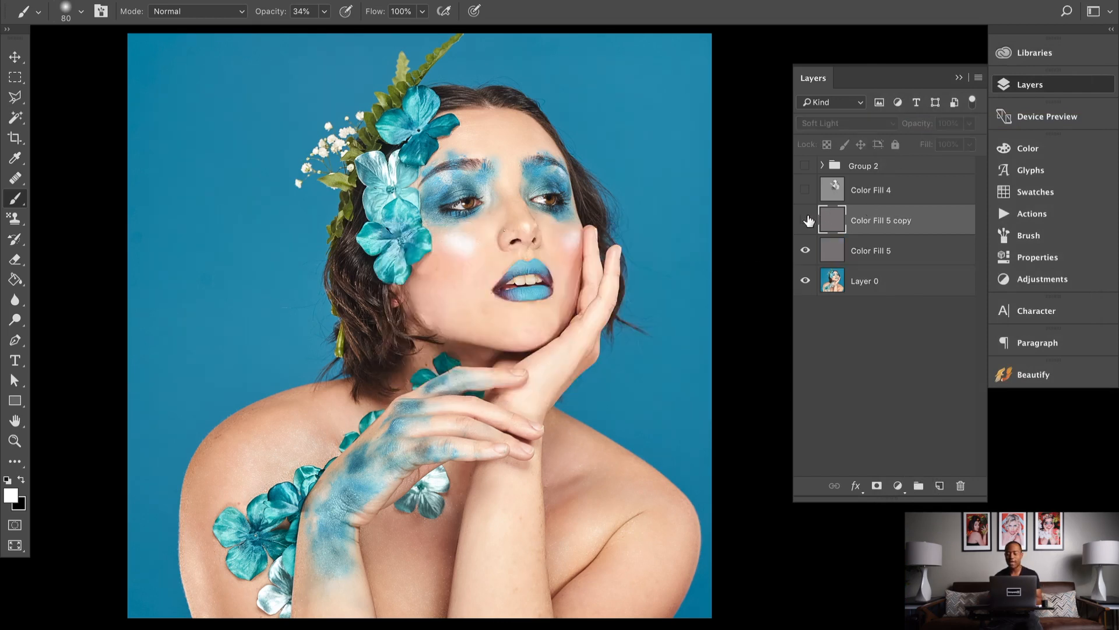
pyautogui.click(823, 254)
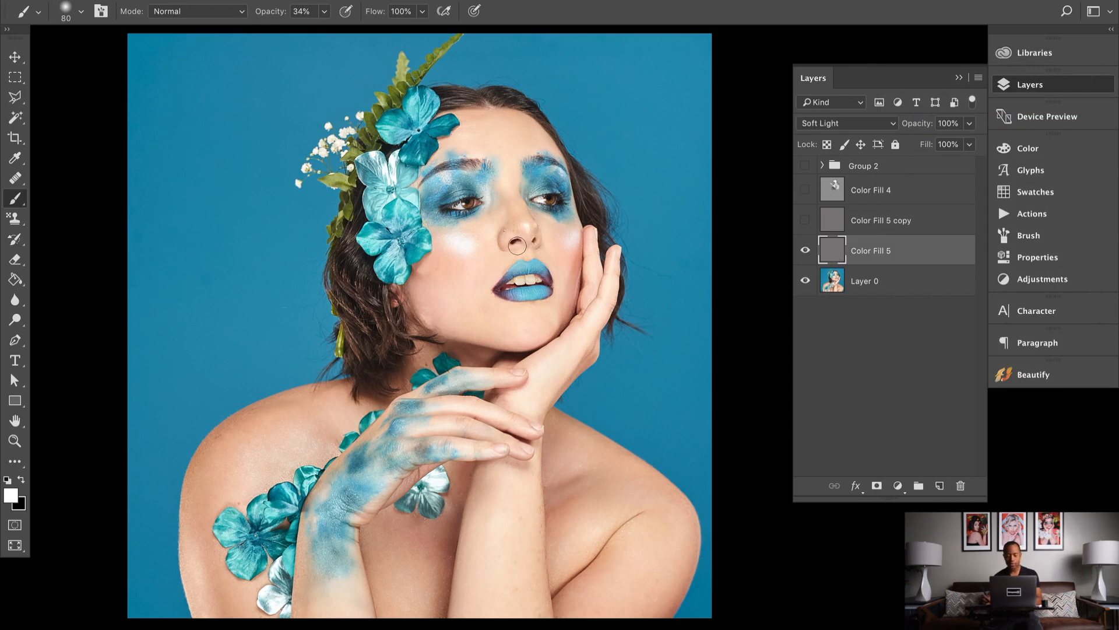
# Step: Try the hard round brush at 100% hardness and return to the soft round brush at 80 px and 0% hardness
pyautogui.scroll(3, 516, 175)
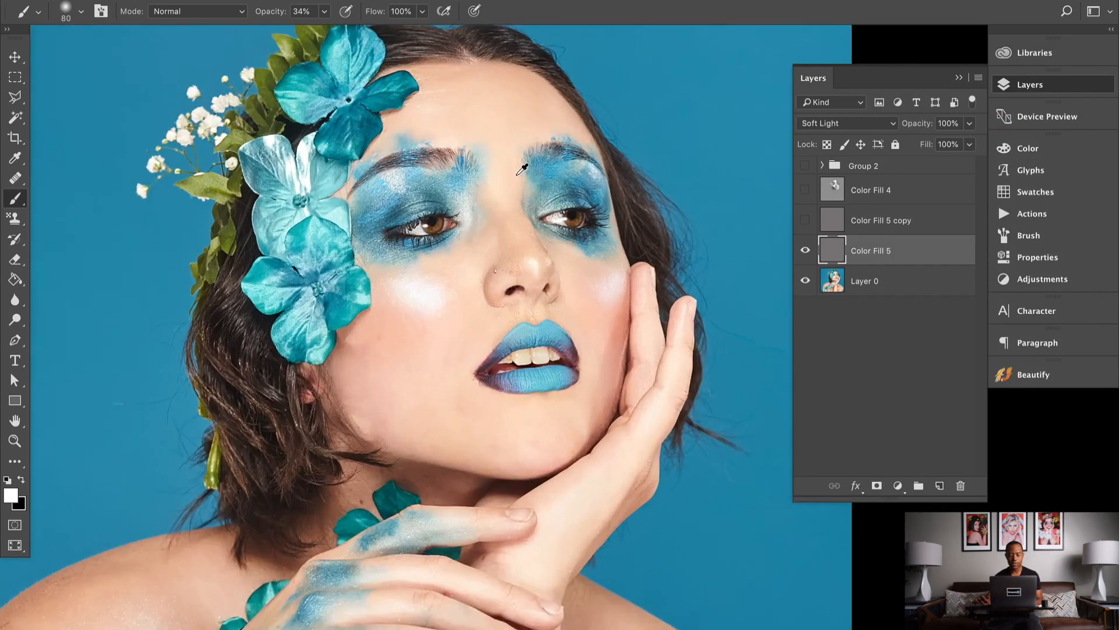
pyautogui.scroll(1, 516, 174)
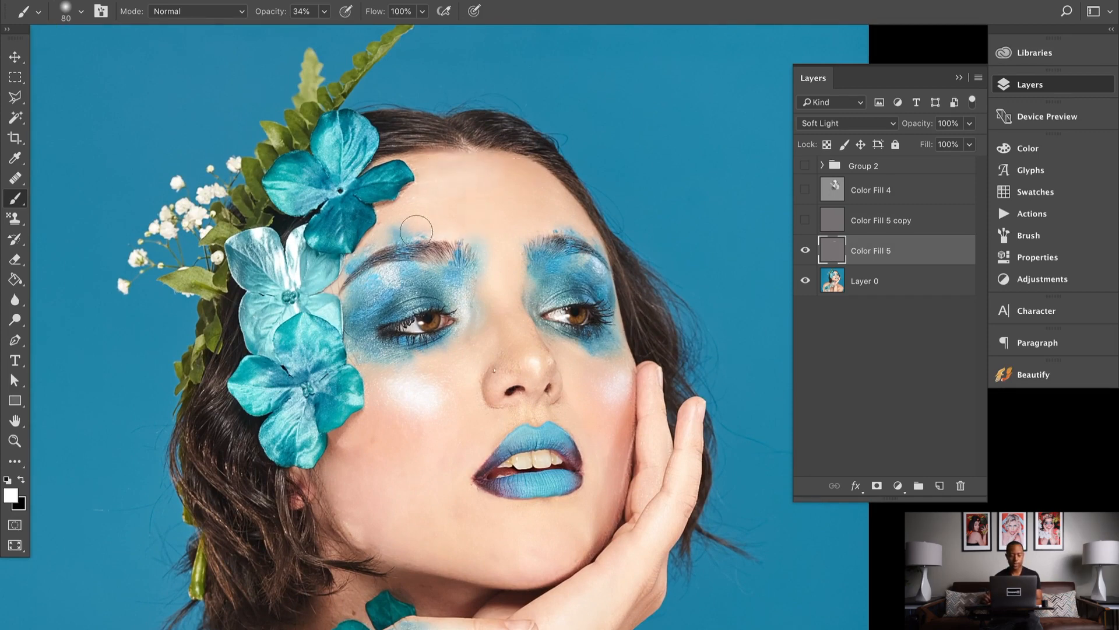
pyautogui.click(79, 12)
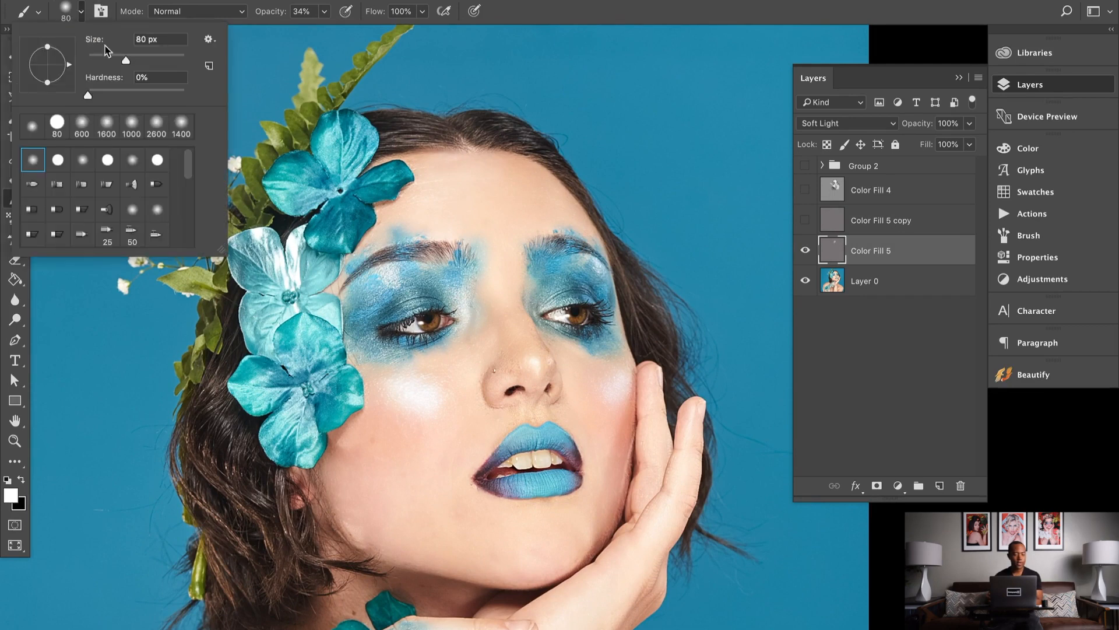
pyautogui.click(58, 160)
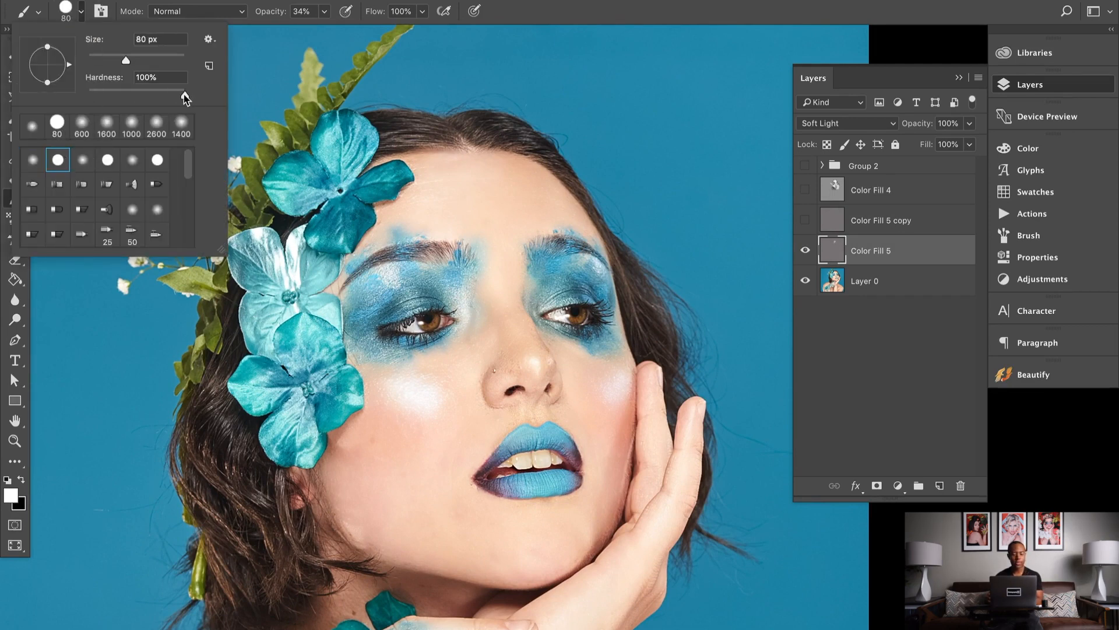
pyautogui.click(33, 125)
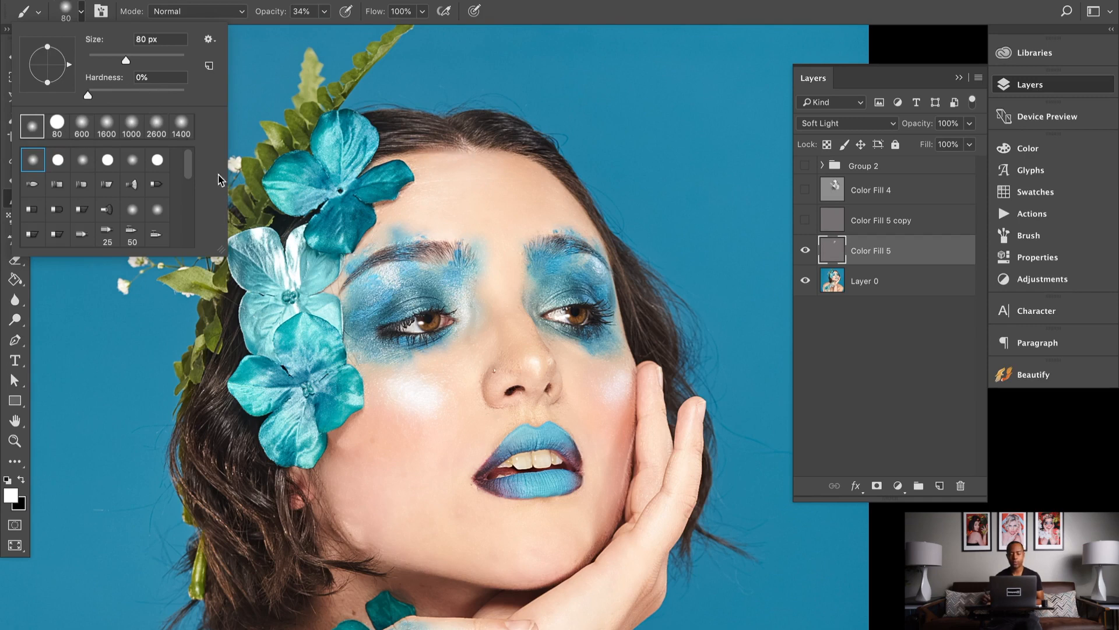
pyautogui.click(476, 211)
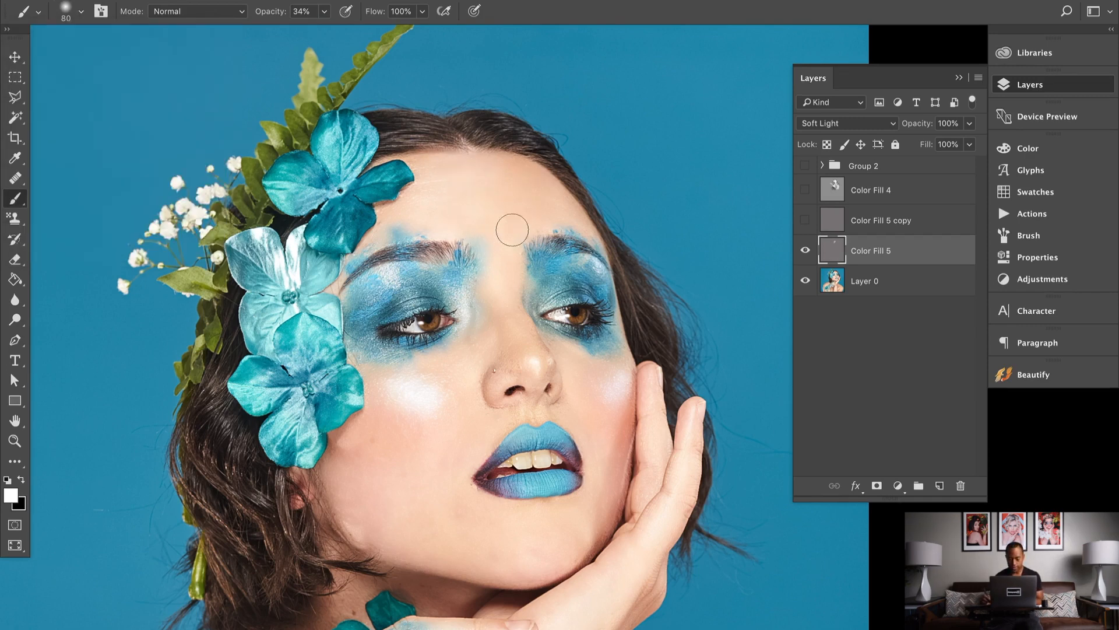
# Step: Dodge the forehead and cheek highlights in white with the soft brush, sizing it to 150 px and 90 px
pyautogui.press(']')
pyautogui.press(']')
pyautogui.press(']')
pyautogui.press(']')
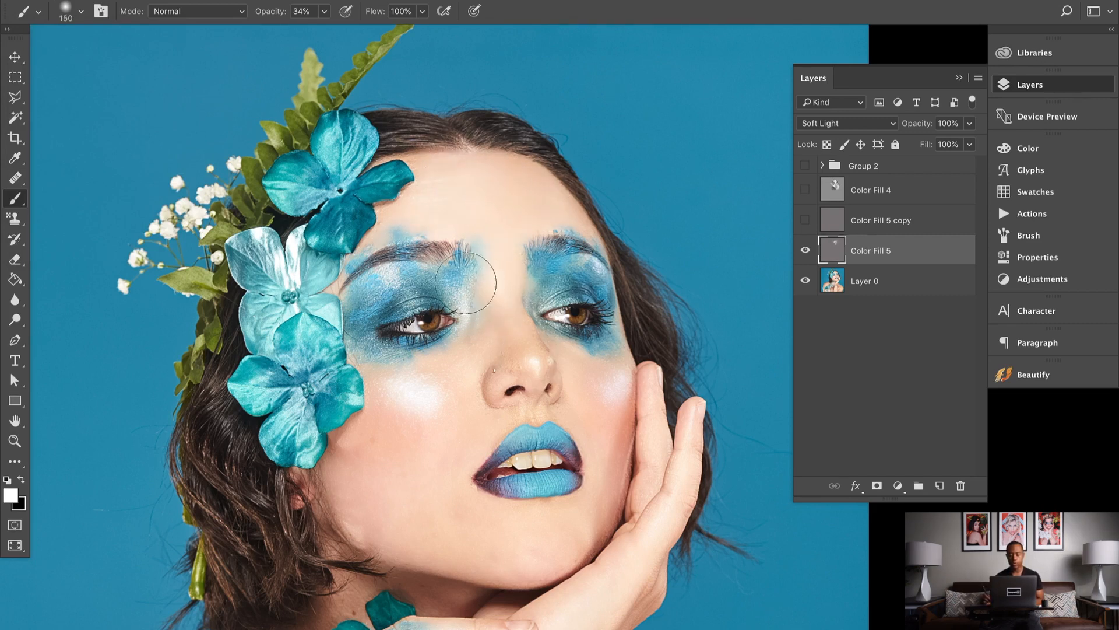
pyautogui.press('[')
pyautogui.press('[')
pyautogui.press('[')
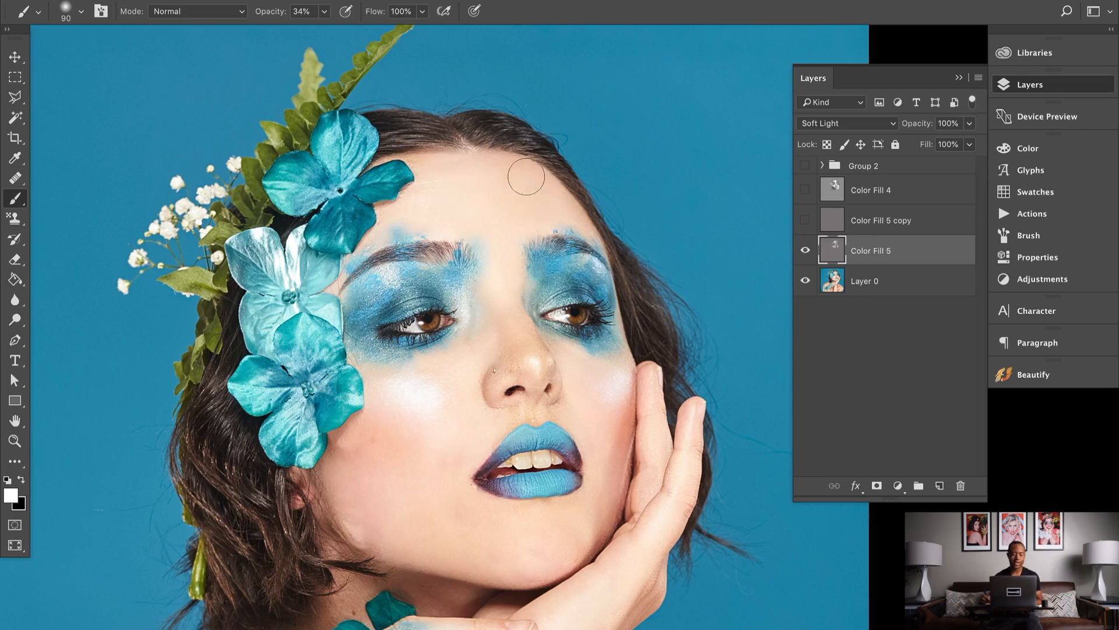
# Step: Dodge the bridge of the nose in white with the soft brush reduced to 35 px and 20 px
pyautogui.press('[')
pyautogui.press('[')
pyautogui.press('[')
pyautogui.press('[')
pyautogui.press('[')
pyautogui.press('[')
pyautogui.press('[')
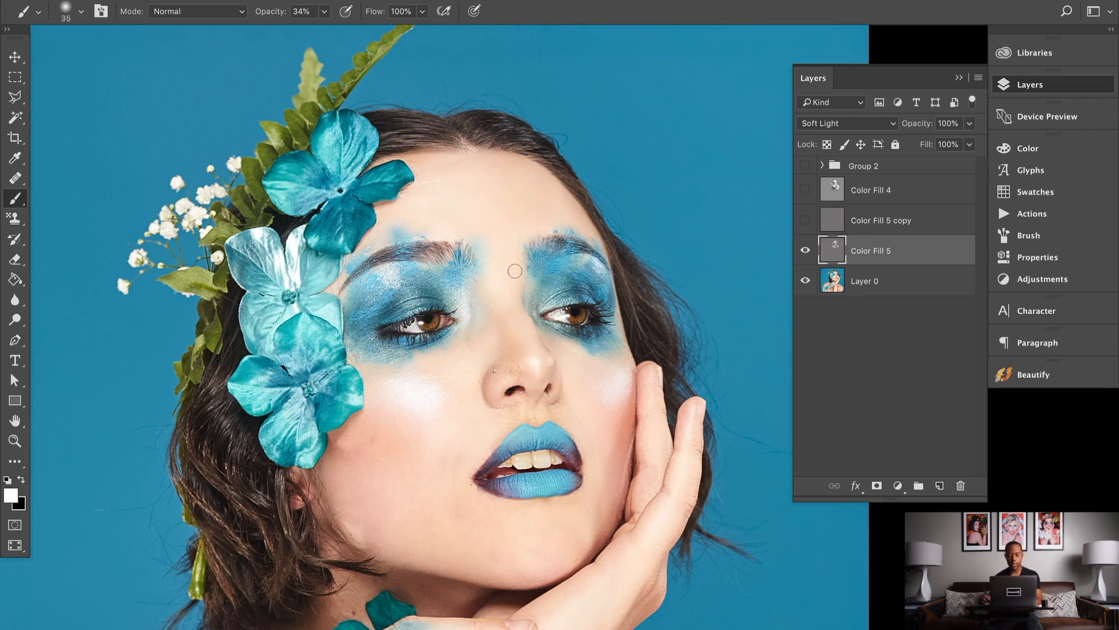
pyautogui.press('[')
pyautogui.press('[')
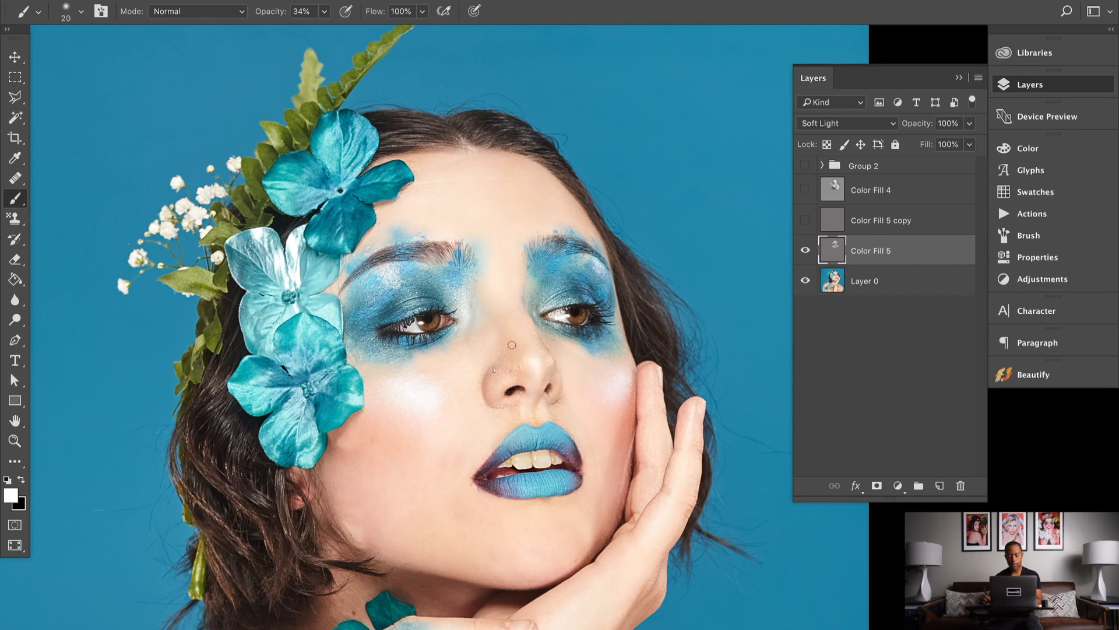
# Step: Resize the brush to 30 px and dodge the tip of the nose in white
pyautogui.press(']')
pyautogui.press(']')
pyautogui.press(']')
pyautogui.press('[')
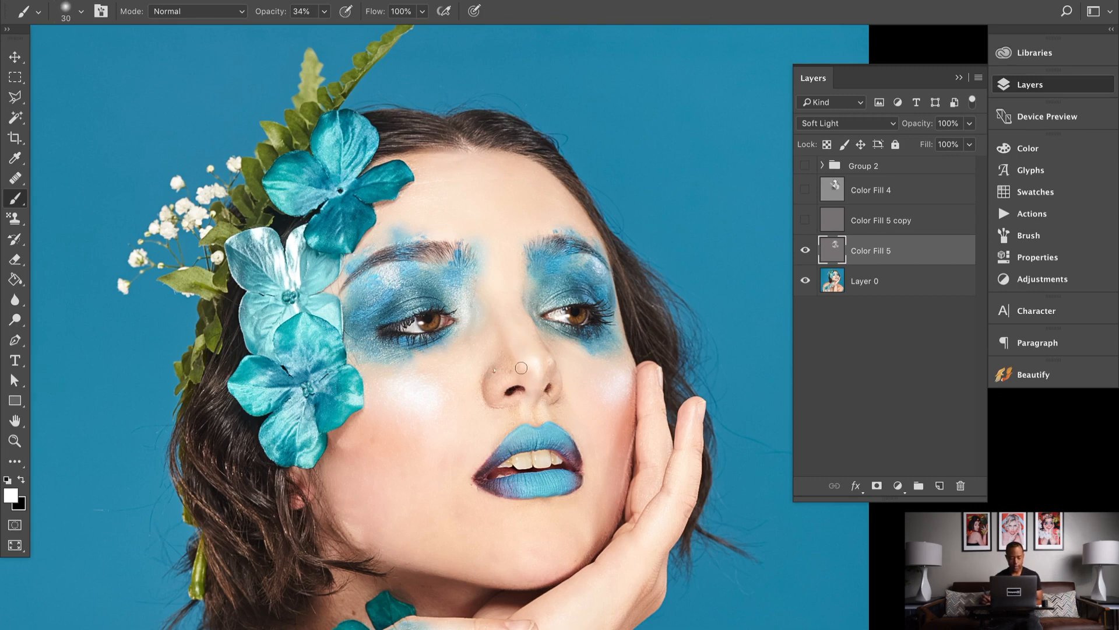
# Step: Switch to black, burn the shadows around the nose and enlarge the brush to 50 px
pyautogui.press('x')
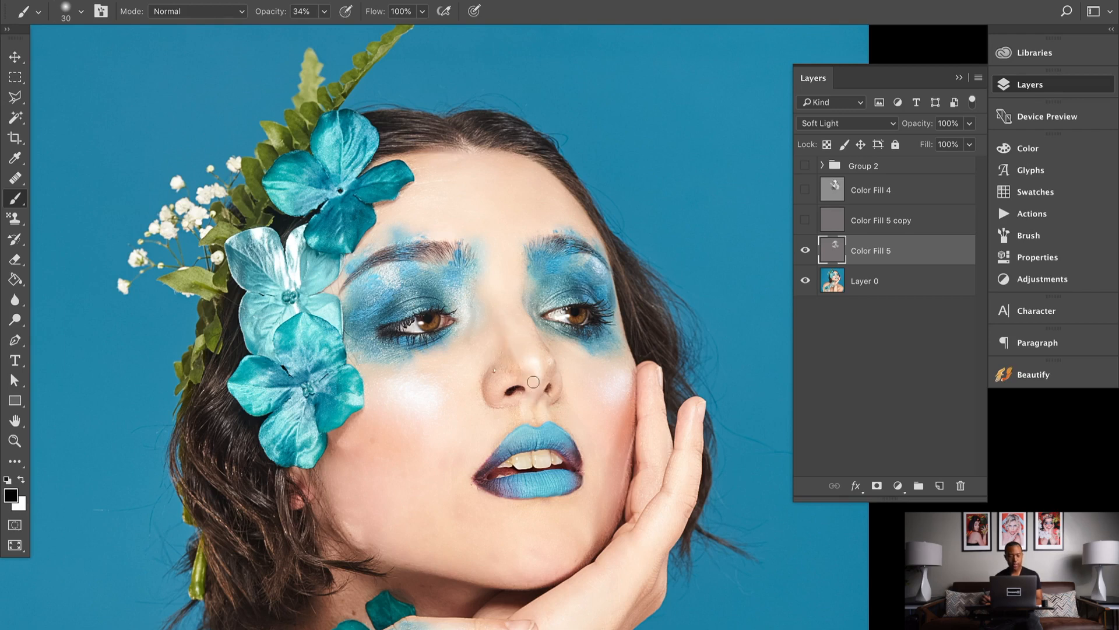
pyautogui.press(']')
pyautogui.press(']')
pyautogui.press(']')
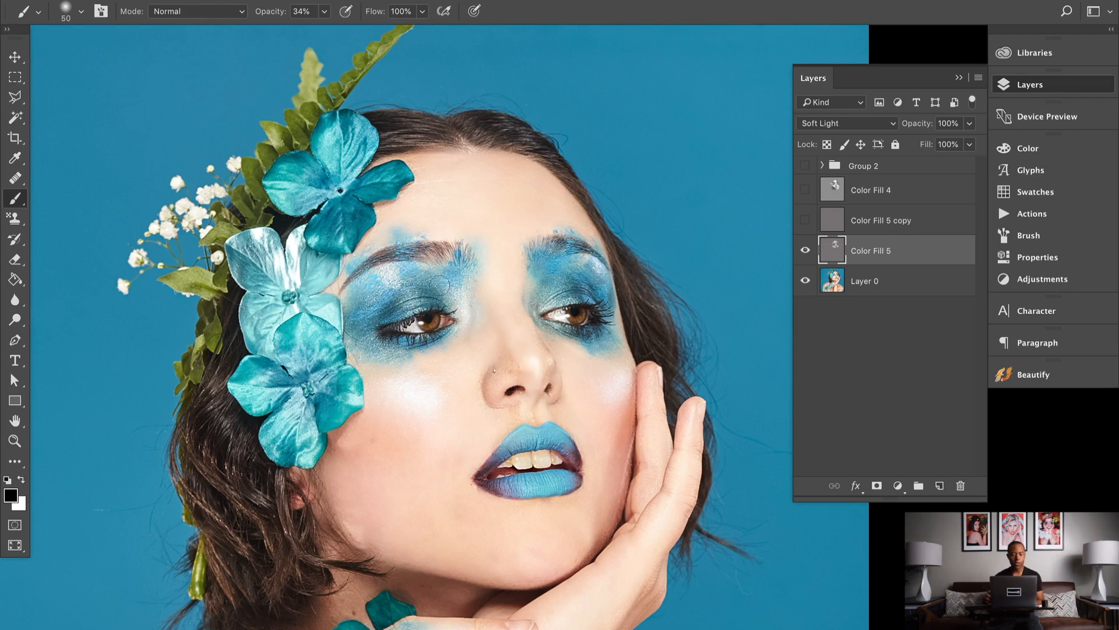
# Step: Return to white, try the brush at 100% opacity and settle on an opacity of 25%
pyautogui.press('x')
pyautogui.click(325, 13)
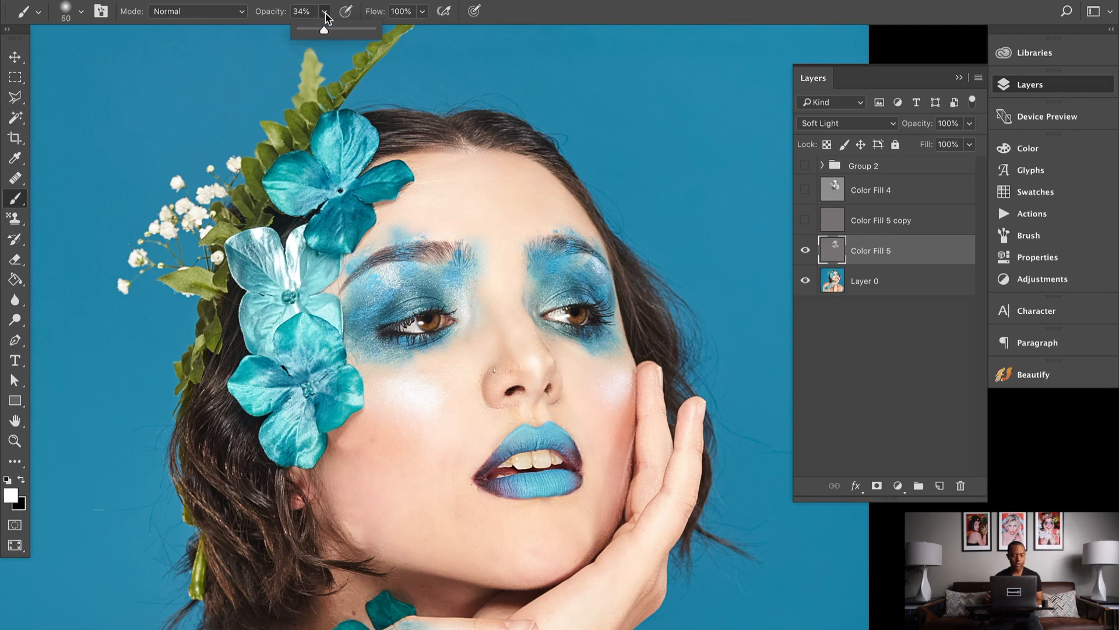
pyautogui.moveTo(325, 32); pyautogui.dragTo(380, 32)
pyautogui.click(470, 182)
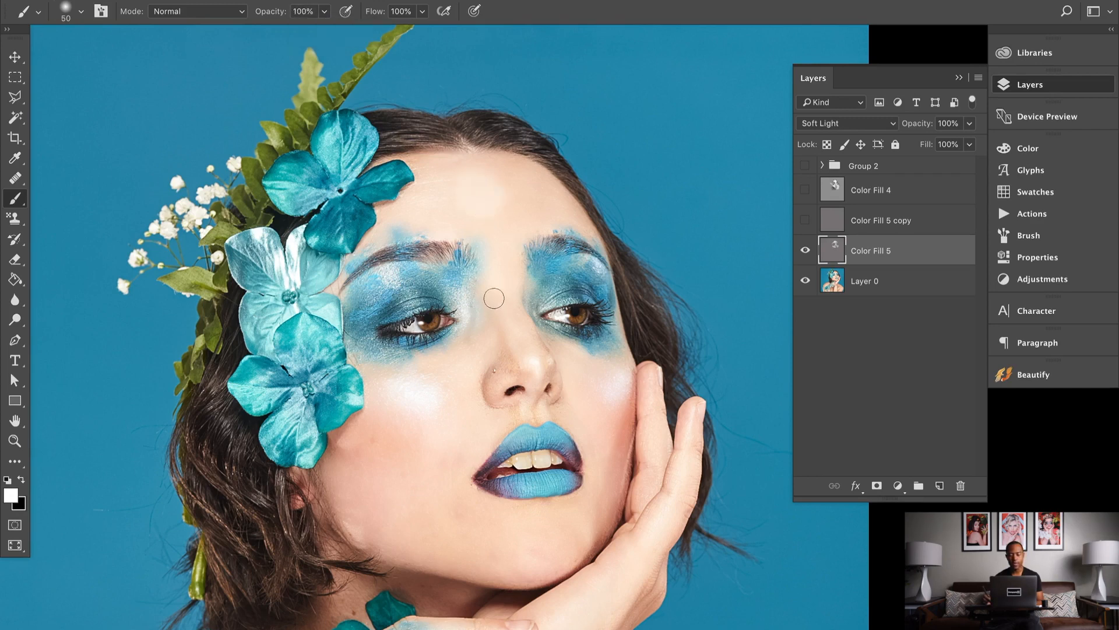
pyautogui.click(325, 12)
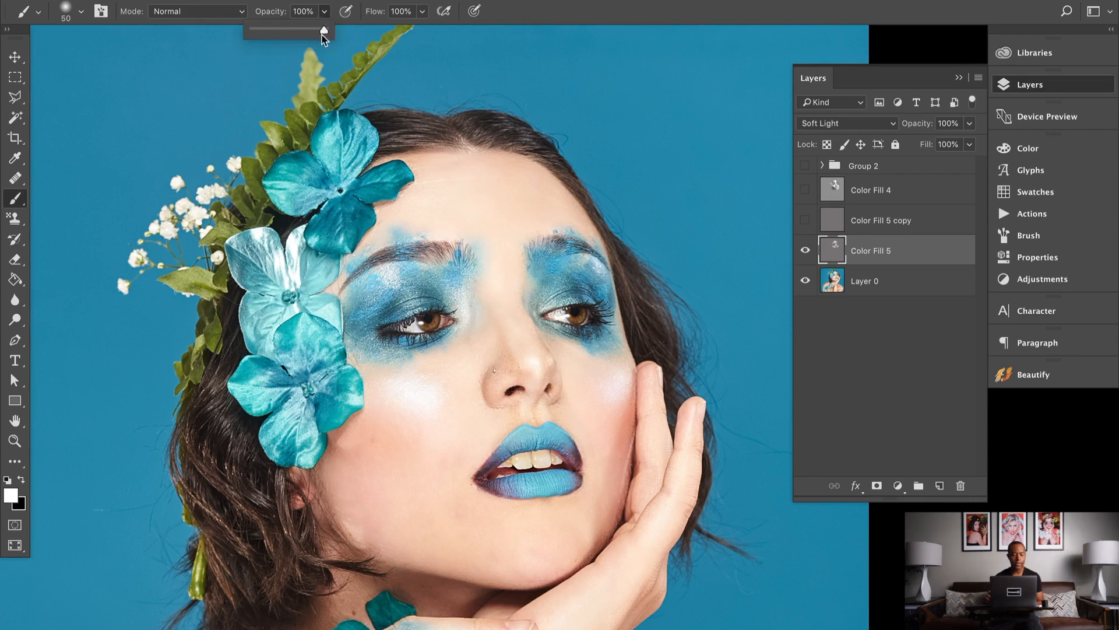
pyautogui.moveTo(299, 34); pyautogui.dragTo(271, 34)
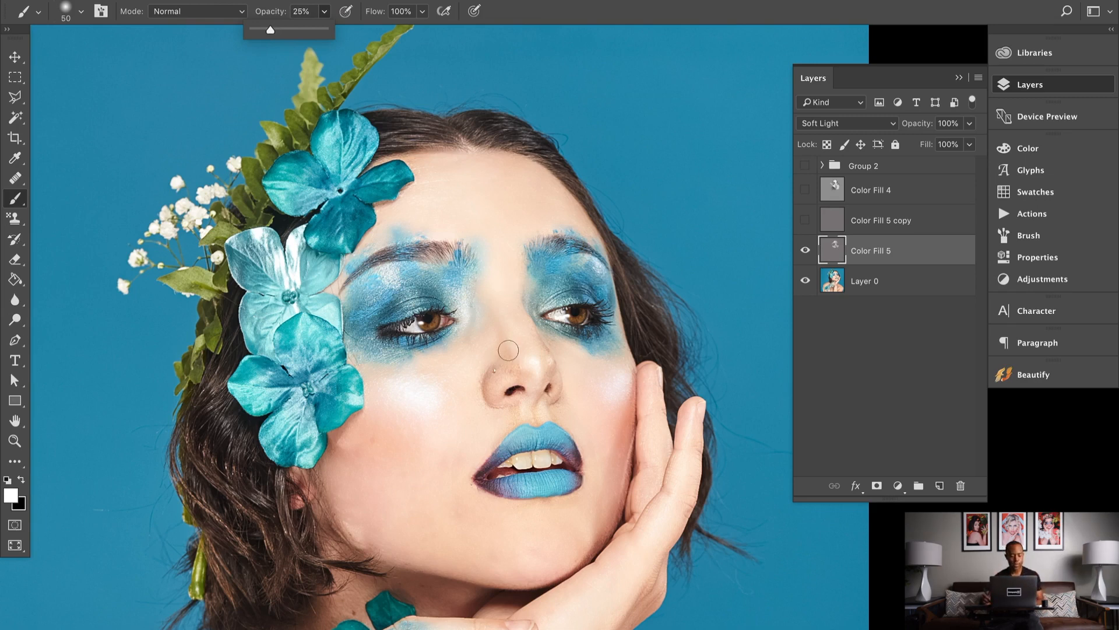
# Step: Switch to black and burn the shaded areas around the nose and cheek with the brush enlarged to 90 px
pyautogui.press('x')
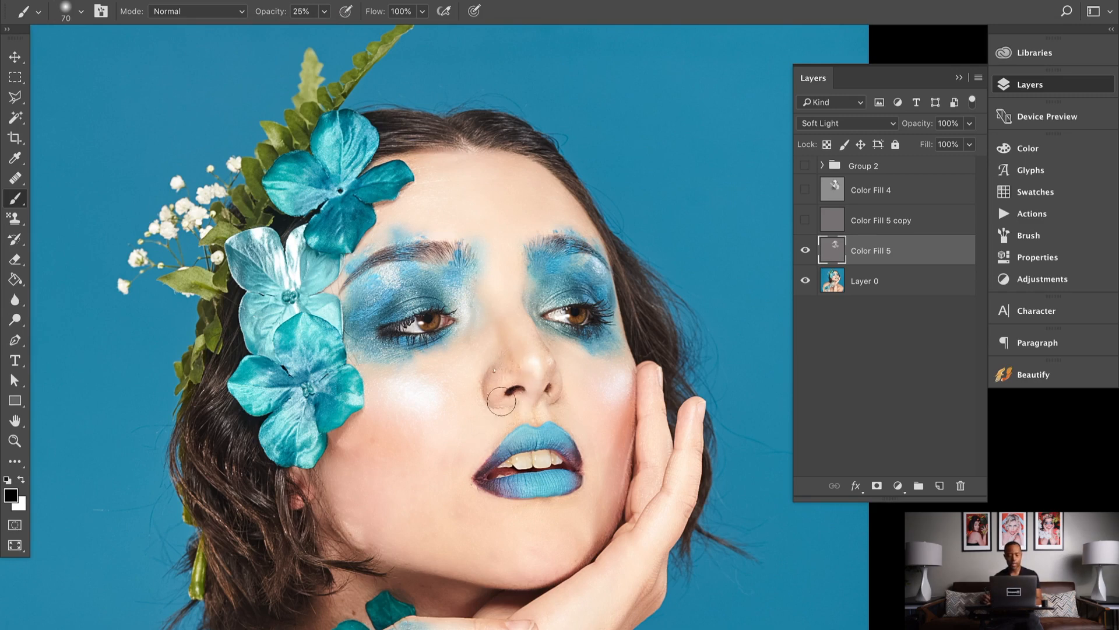
pyautogui.press(']')
pyautogui.press(']')
pyautogui.press(']')
pyautogui.press(']')
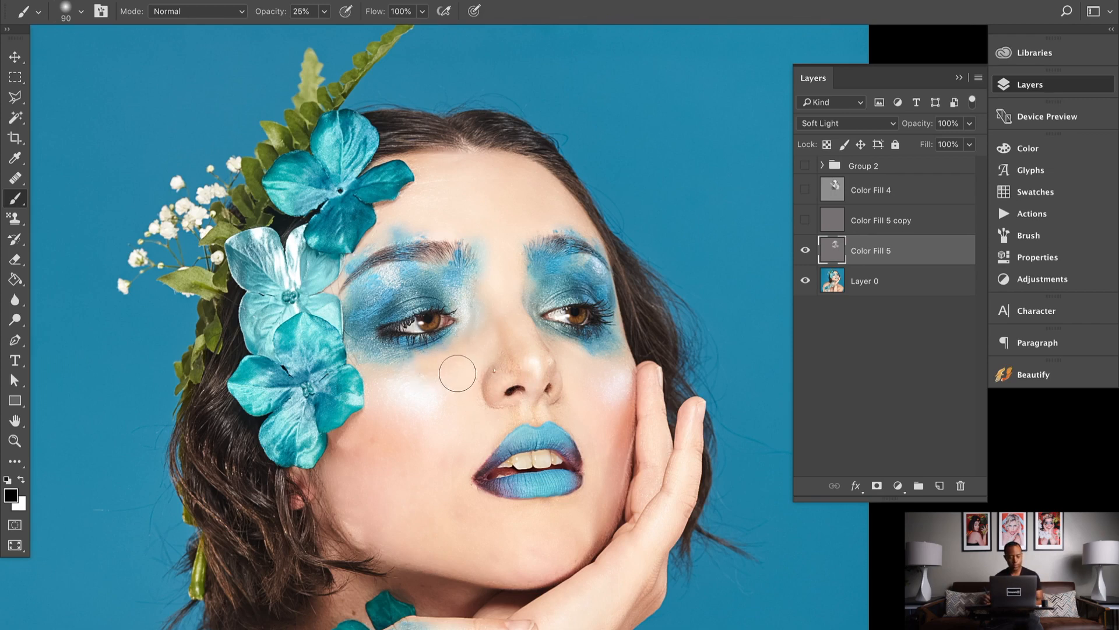
# Step: Switch to white and dodge the chin with the soft brush enlarged to 125 px
pyautogui.press('x')
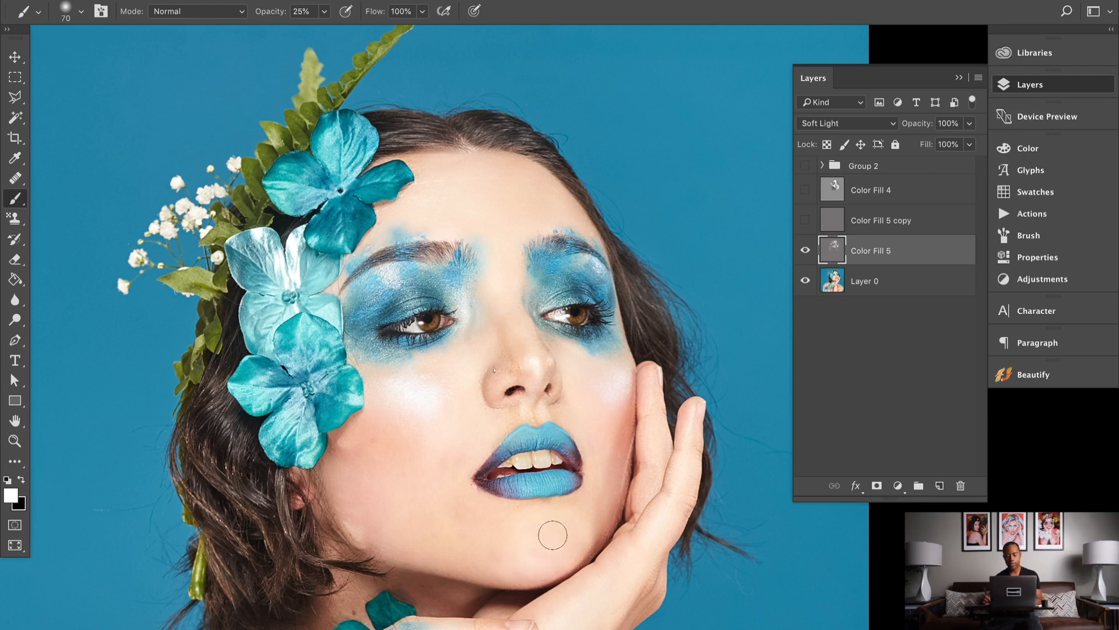
pyautogui.press(']')
pyautogui.press(']')
pyautogui.press(']')
pyautogui.press(']')
pyautogui.press(']')
pyautogui.press(']')
pyautogui.press(']')
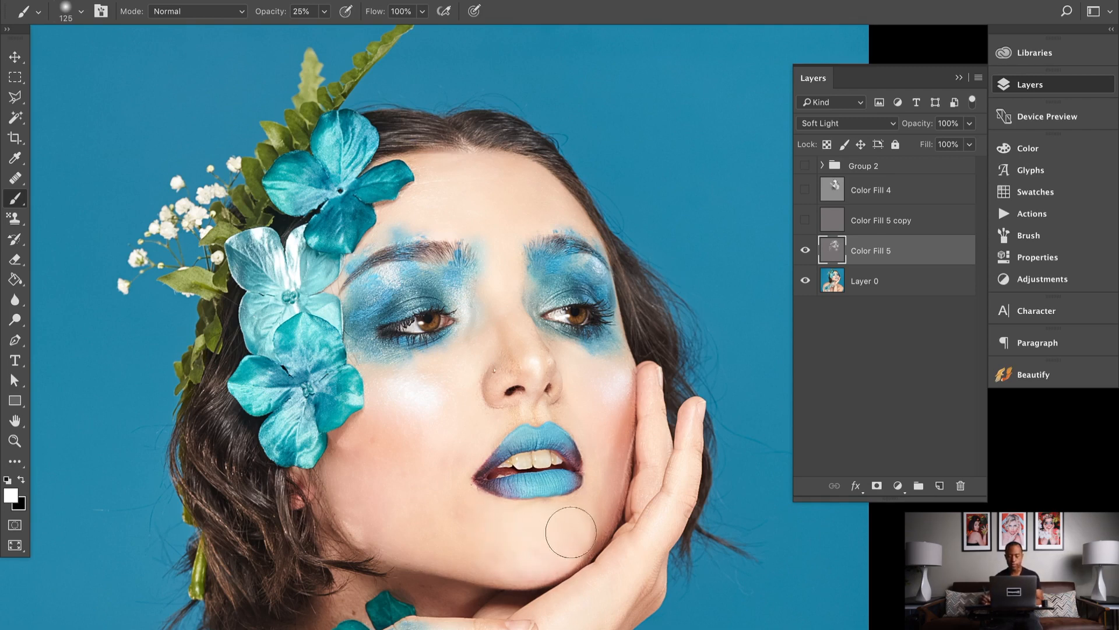
# Step: Reduce the brush to 50 px and keep the soft round preset at 0% hardness
pyautogui.press('[')
pyautogui.press('[')
pyautogui.press('[')
pyautogui.press('[')
pyautogui.press('[')
pyautogui.press('[')
pyautogui.rightClick(520, 458)
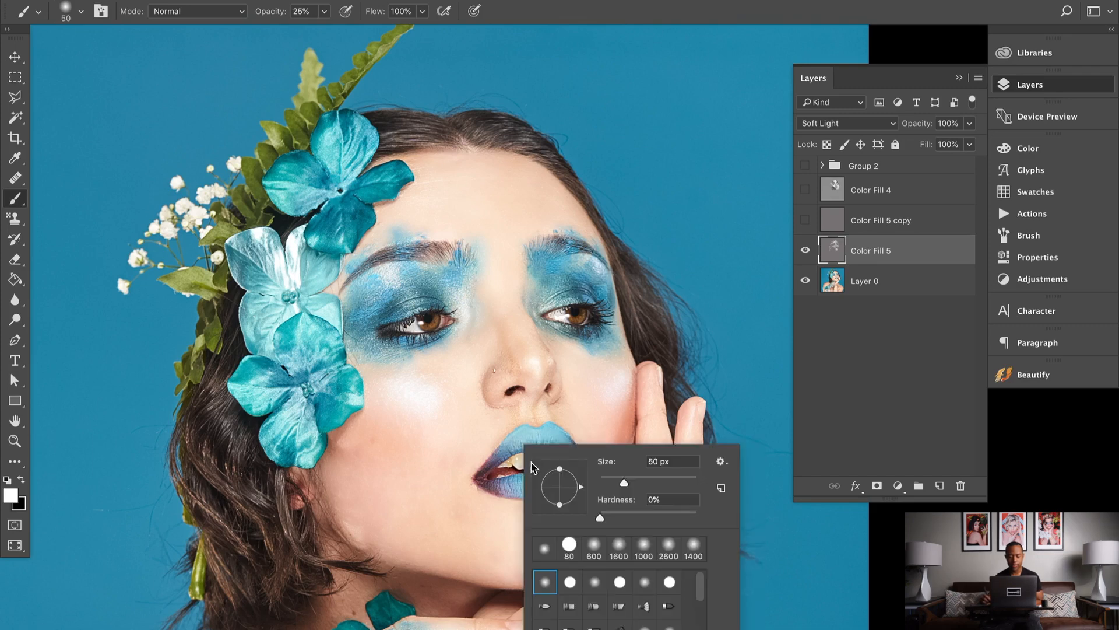
pyautogui.click(530, 427)
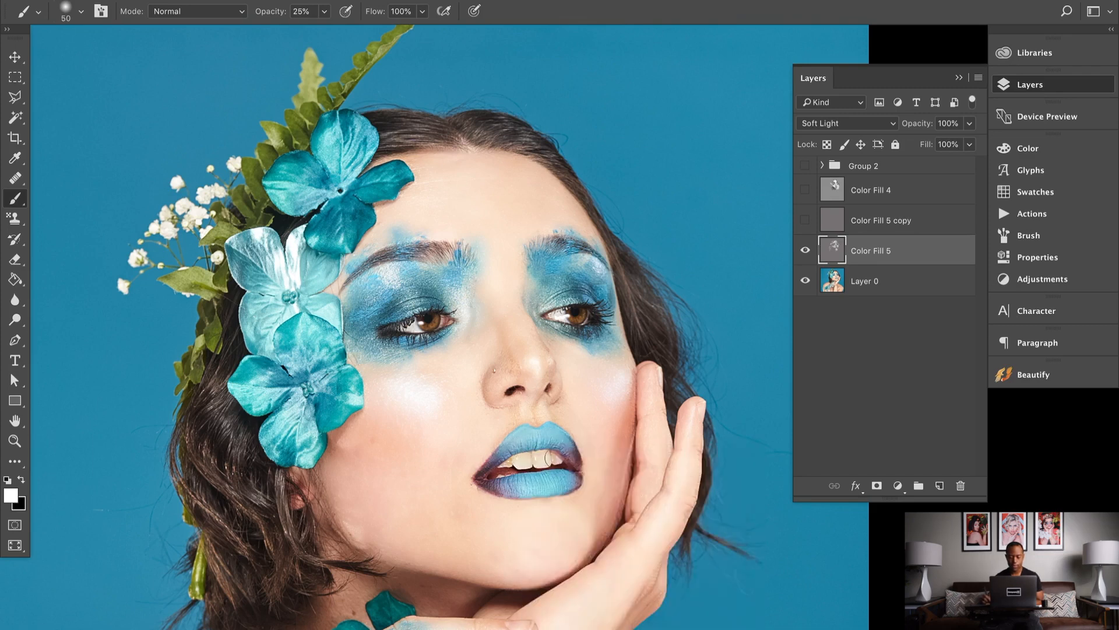
pyautogui.rightClick(526, 460)
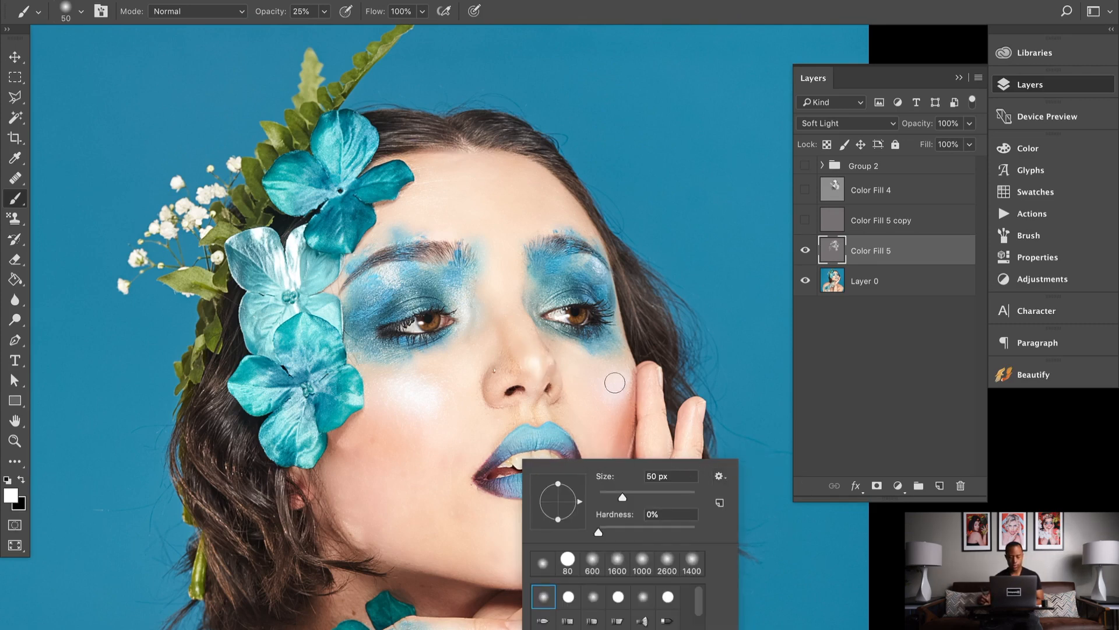
pyautogui.click(540, 590)
pyautogui.click(531, 353)
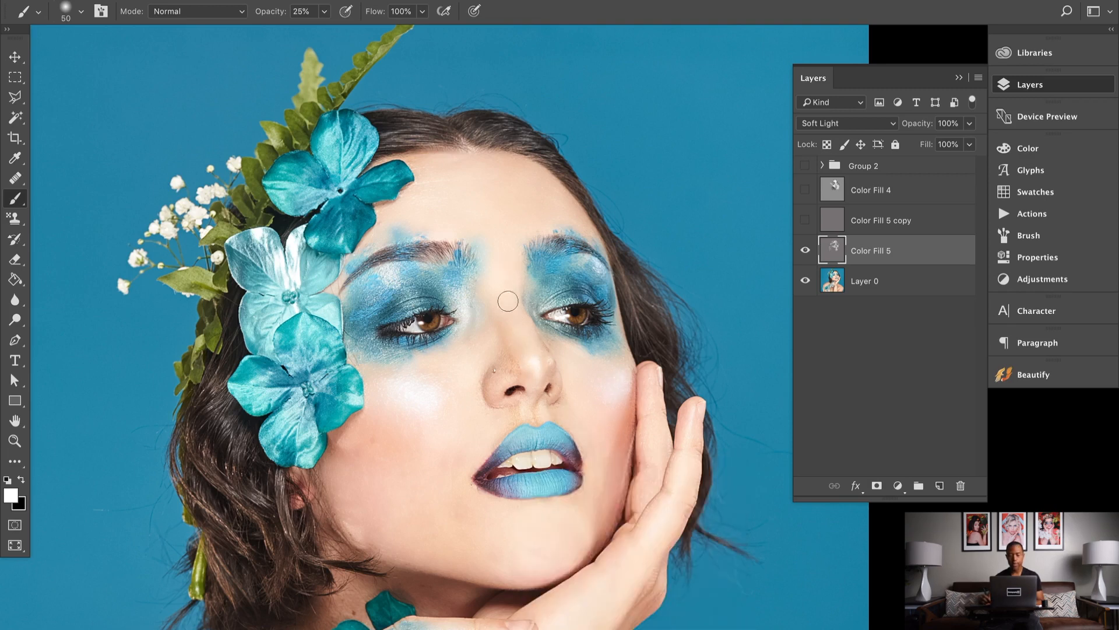
# Step: Switch to black and reduce the soft round brush to 25 px, keeping its hardness at 0%
pyautogui.press('x')
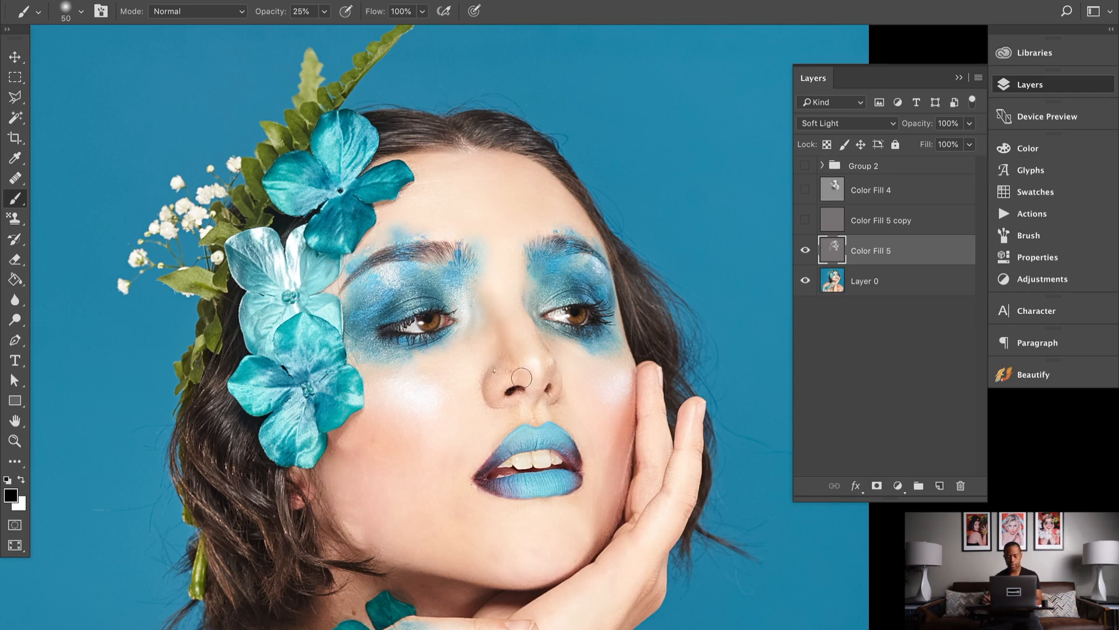
pyautogui.press(']')
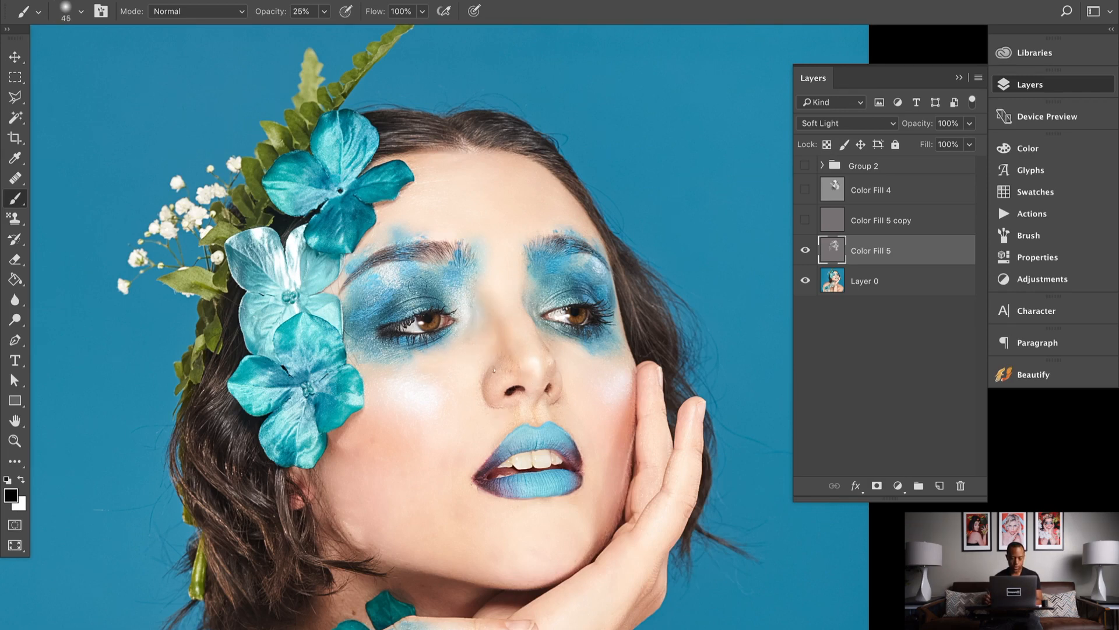
pyautogui.rightClick(417, 343)
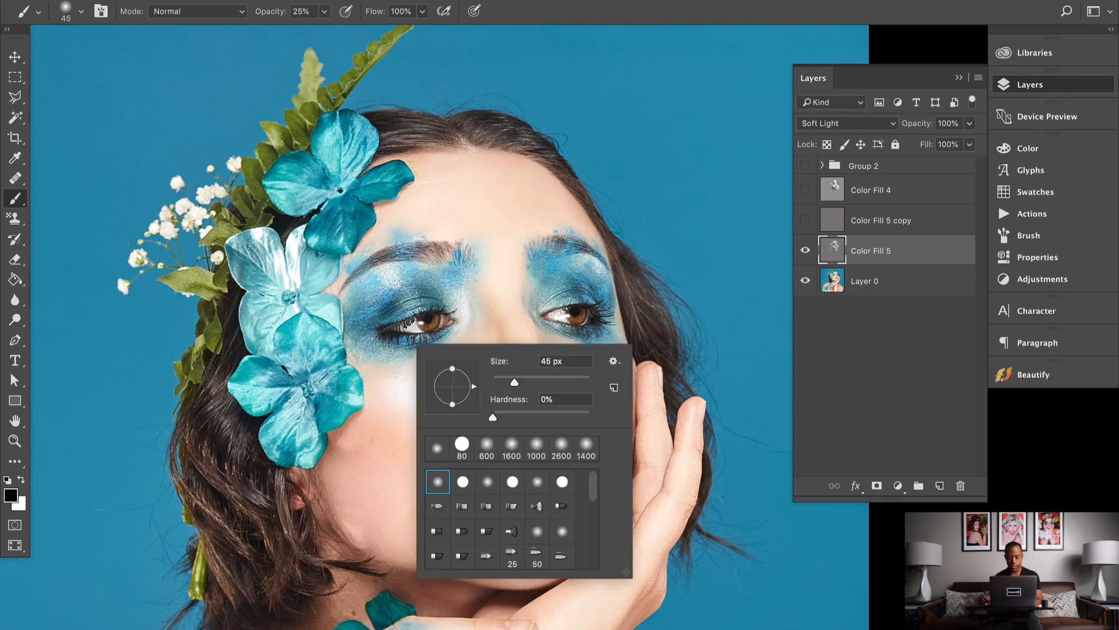
pyautogui.click(583, 288)
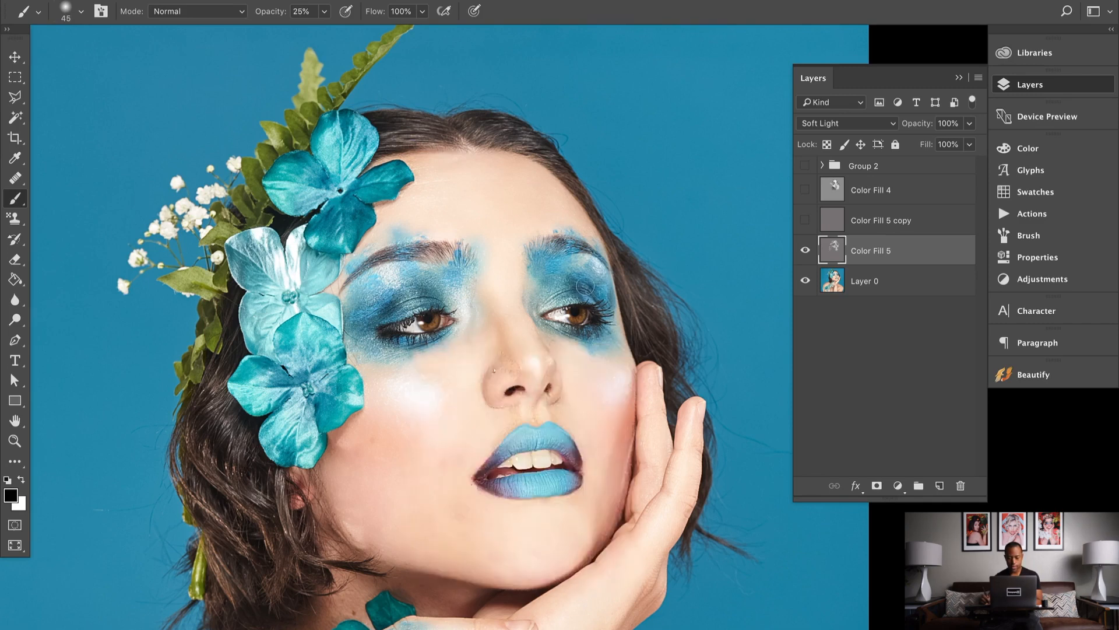
pyautogui.press('[')
pyautogui.press('[')
pyautogui.press('[')
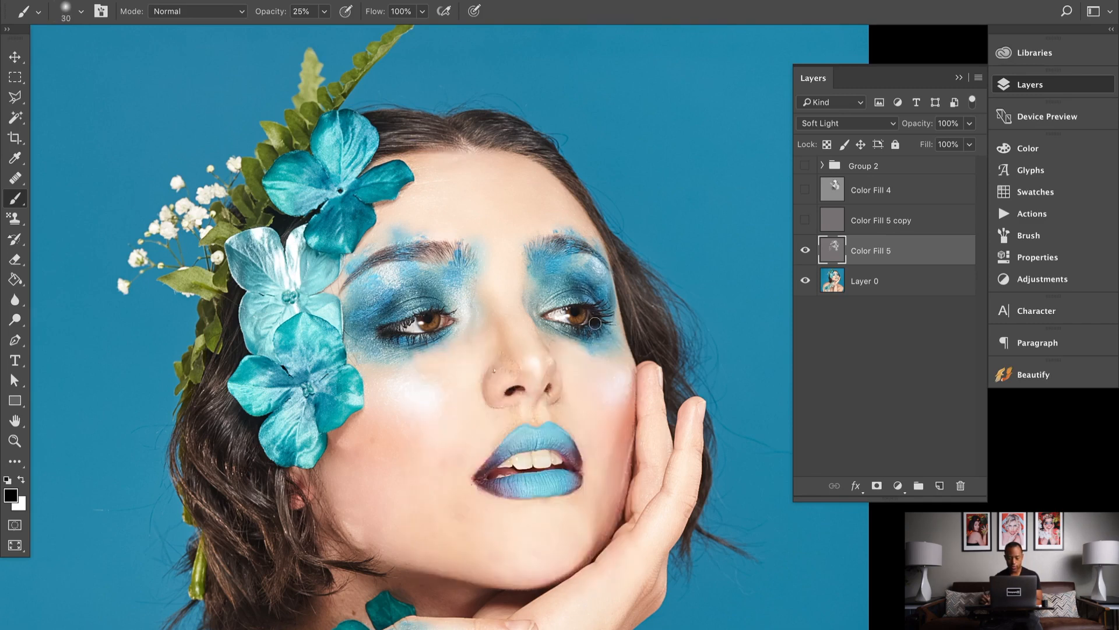
pyautogui.press('[')
pyautogui.press('[')
pyautogui.press('[')
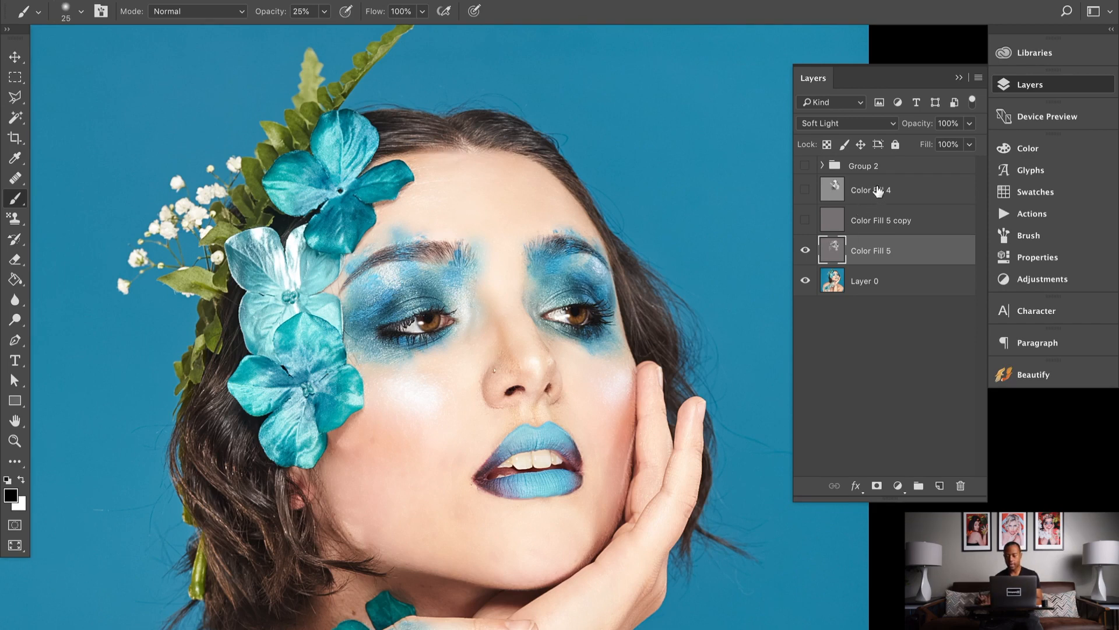
# Step: Delete Group 2 with its contents and the Color Fill 4 layer
pyautogui.click(886, 169)
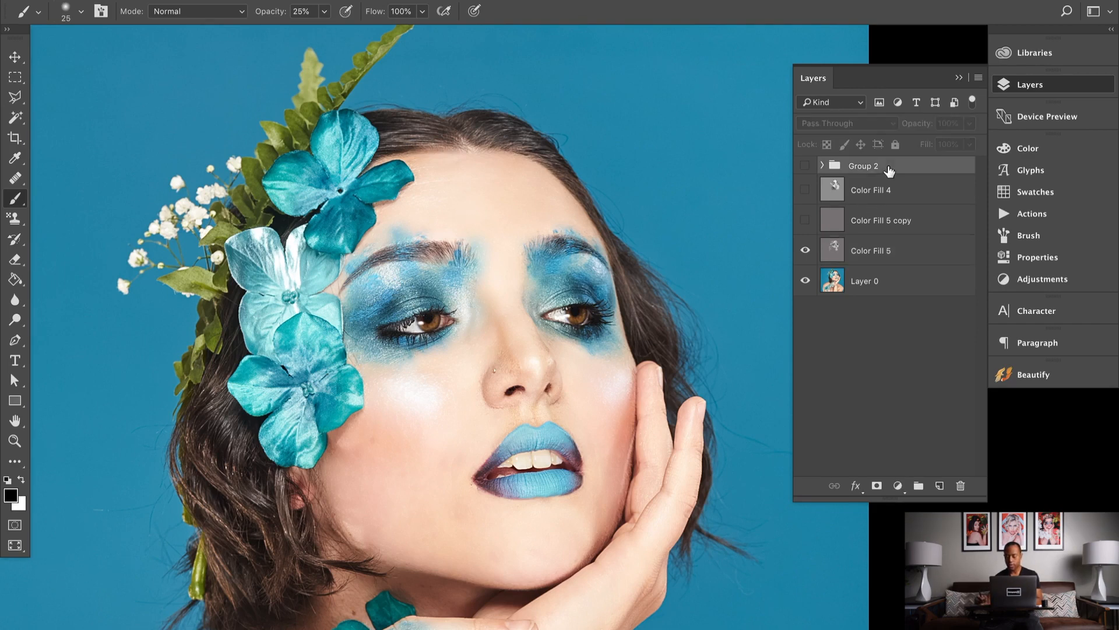
pyautogui.rightClick(876, 176)
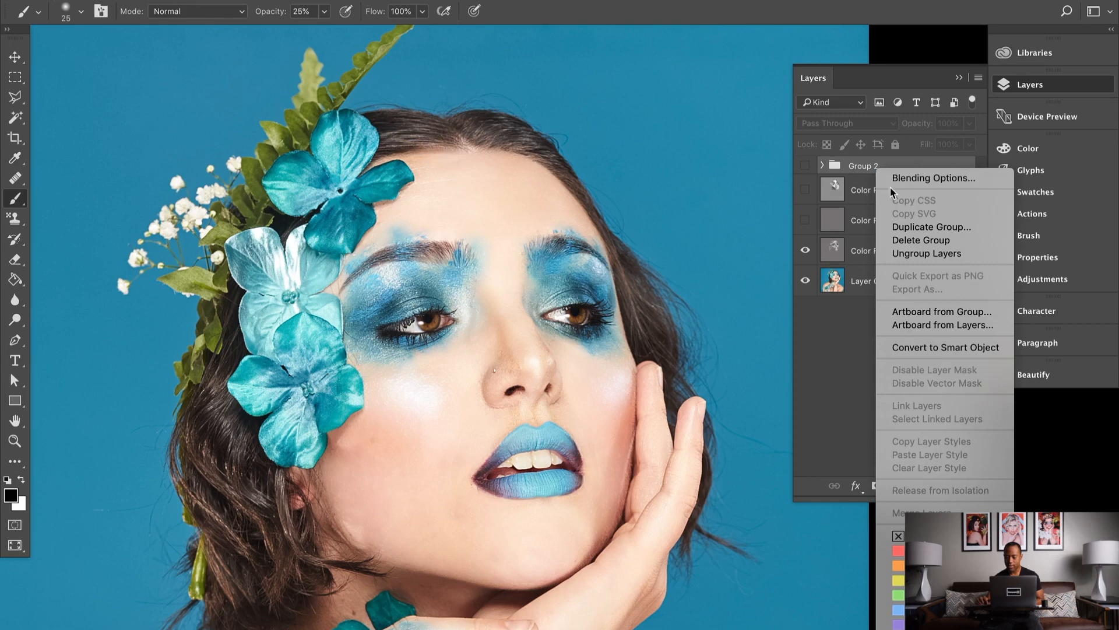
pyautogui.click(921, 241)
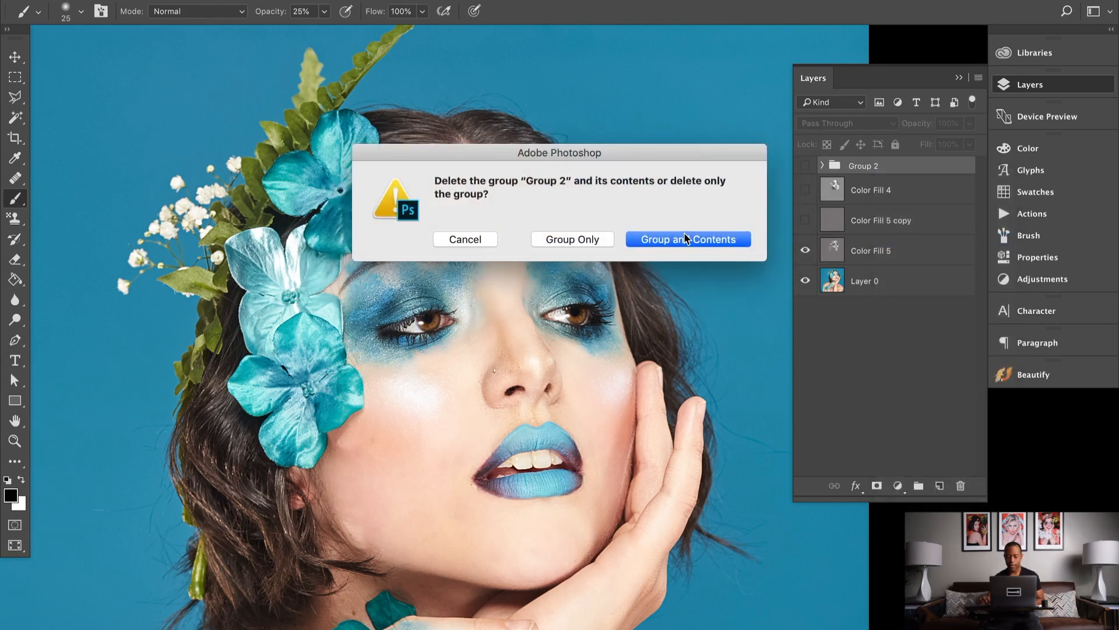
pyautogui.click(691, 235)
pyautogui.rightClick(913, 180)
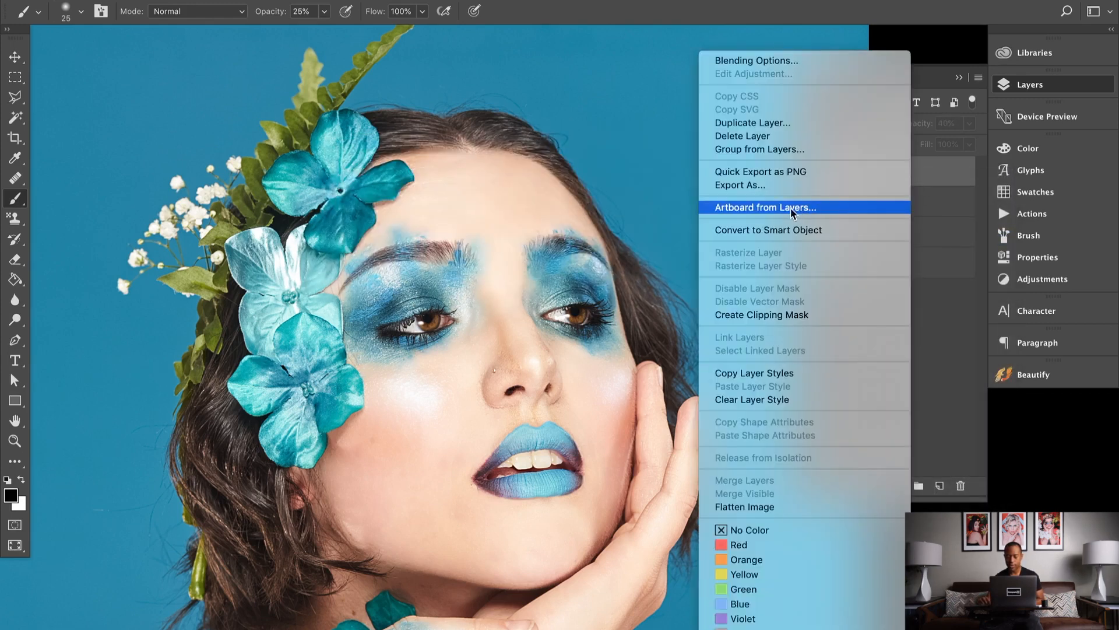
pyautogui.click(769, 136)
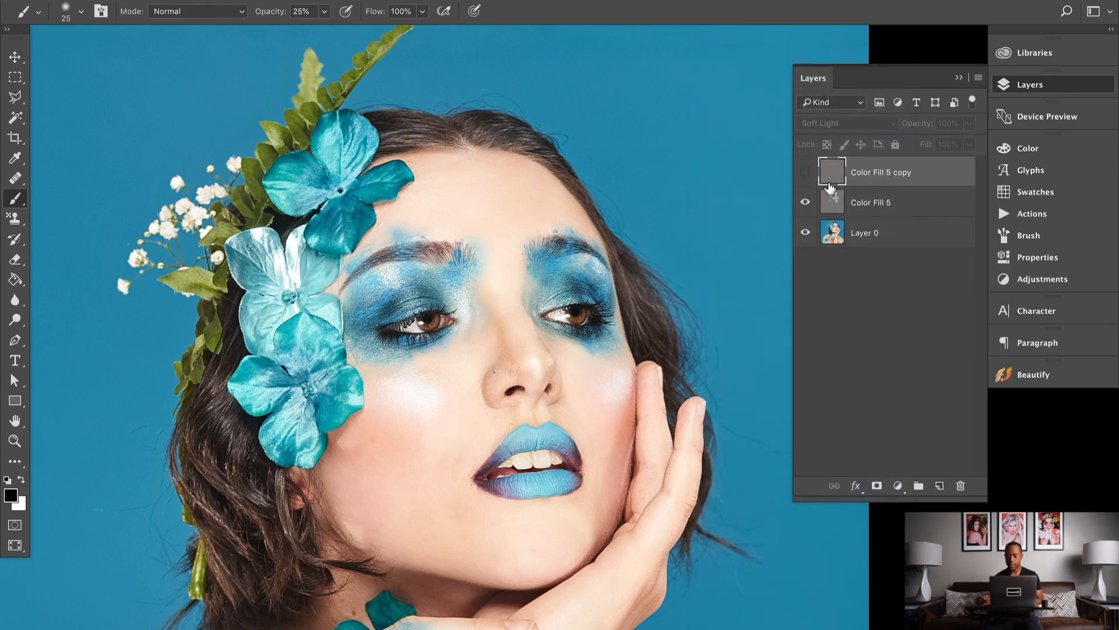
# Step: Make Color Fill 5 the active layer and enlarge the brush to 30 px
pyautogui.click(847, 209)
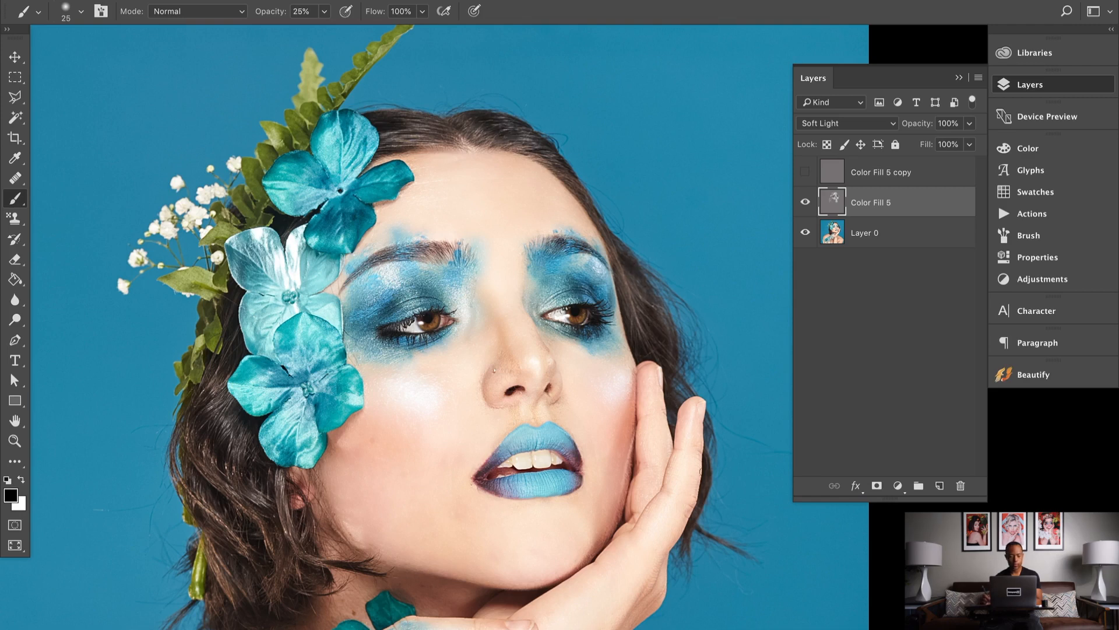
pyautogui.press(']')
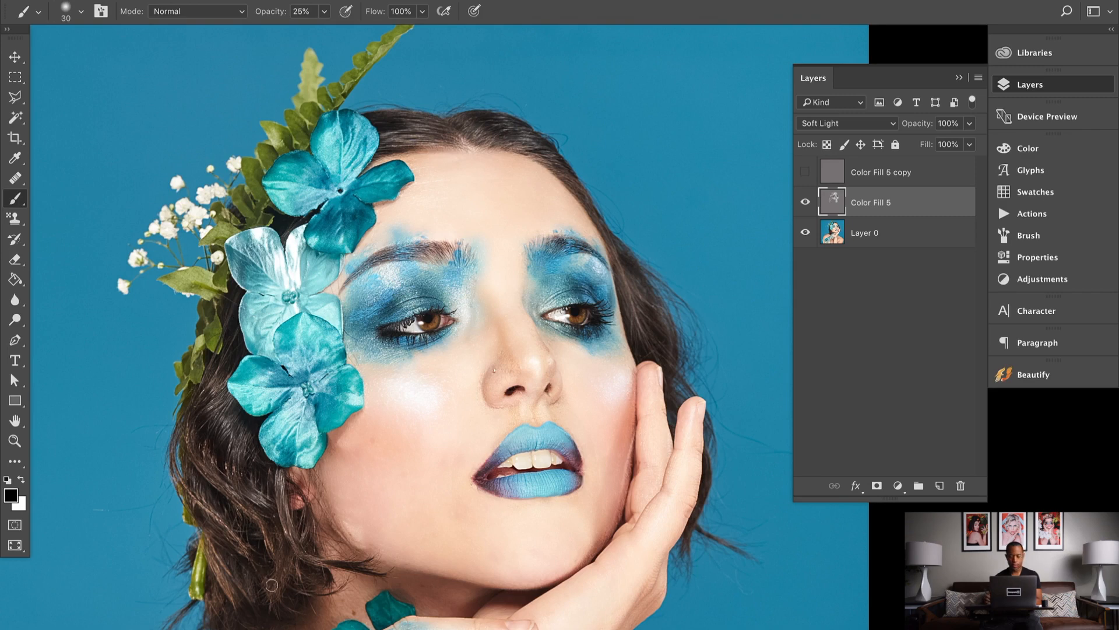
# Step: Compare the face with and without the dodge and burn by repeatedly hiding and showing Color Fill 5
pyautogui.click(807, 204)
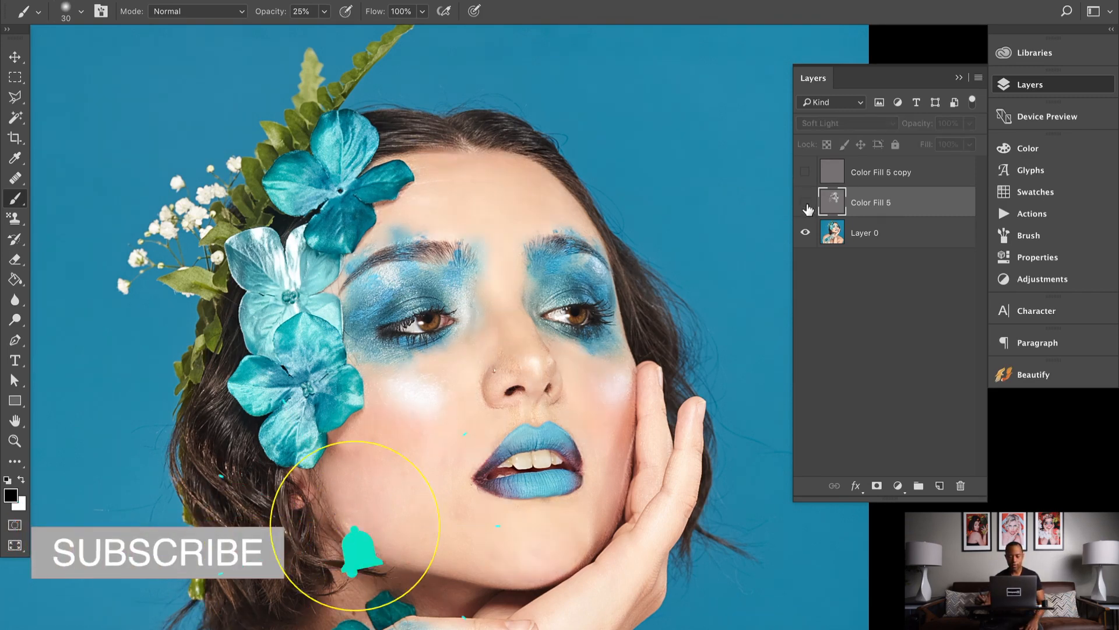
pyautogui.click(807, 204)
pyautogui.click(807, 204)
pyautogui.click(807, 205)
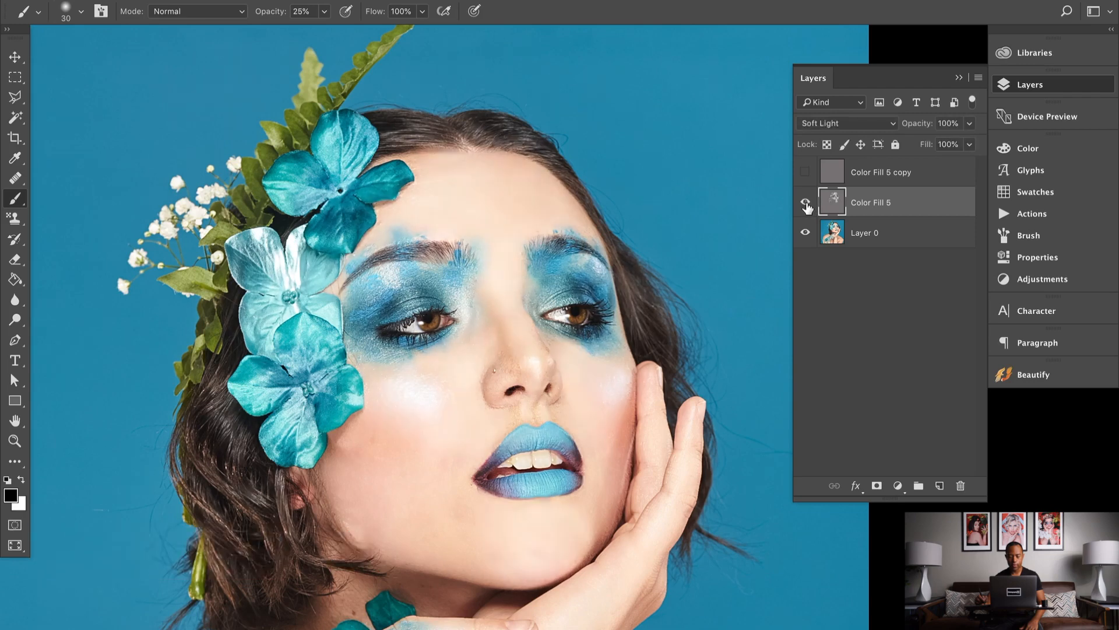
pyautogui.click(806, 205)
pyautogui.click(807, 204)
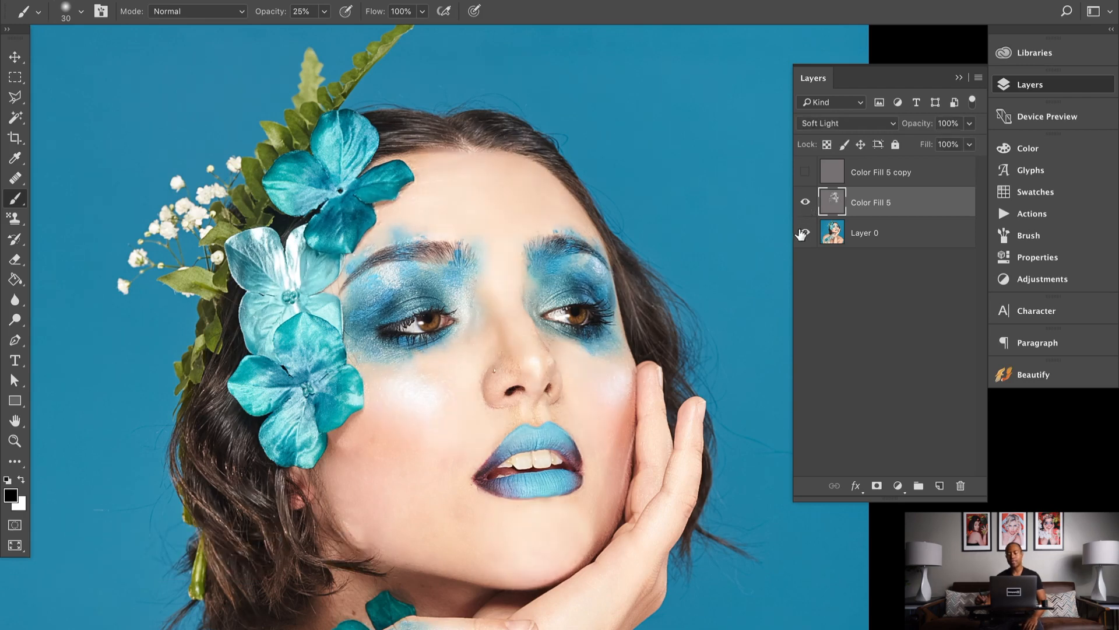
pyautogui.click(805, 204)
pyautogui.click(805, 204)
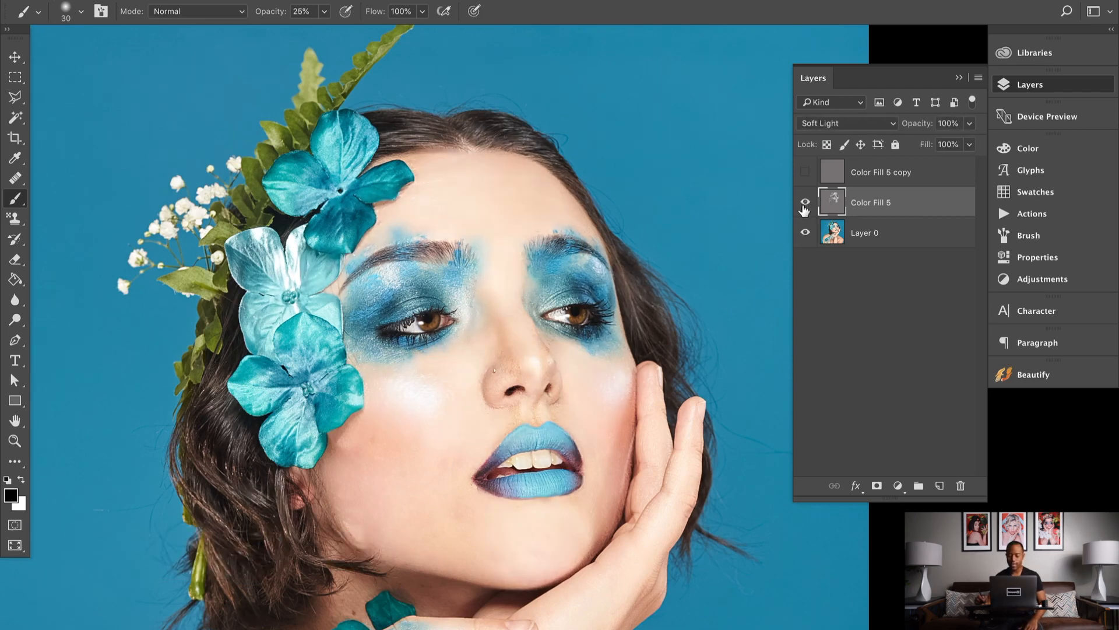
pyautogui.click(805, 204)
pyautogui.click(805, 204)
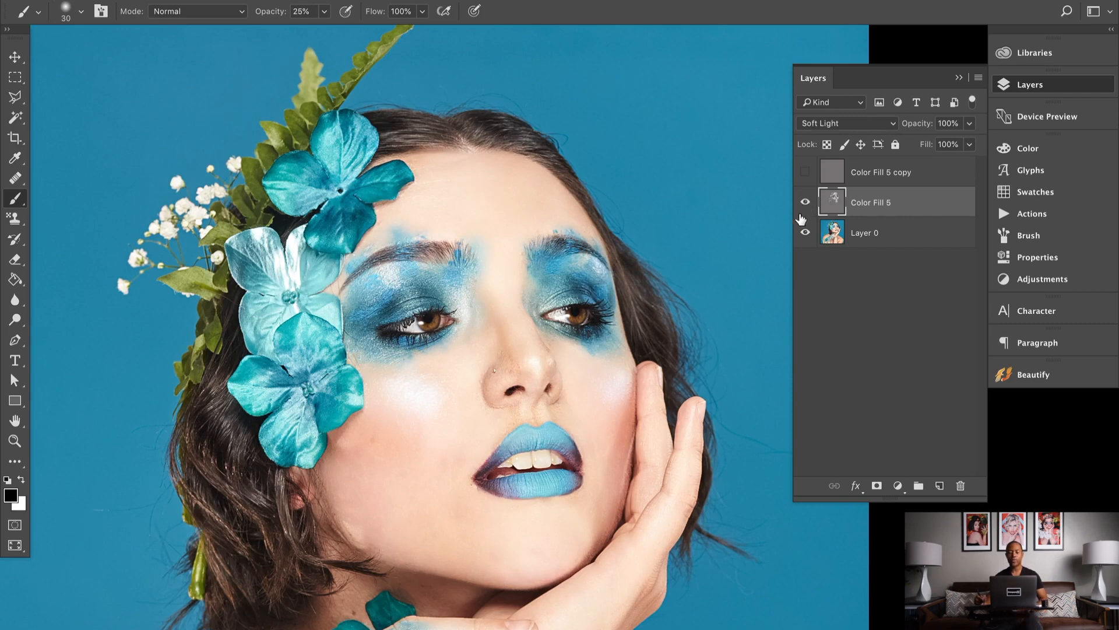
pyautogui.click(805, 205)
pyautogui.click(807, 205)
pyautogui.click(807, 207)
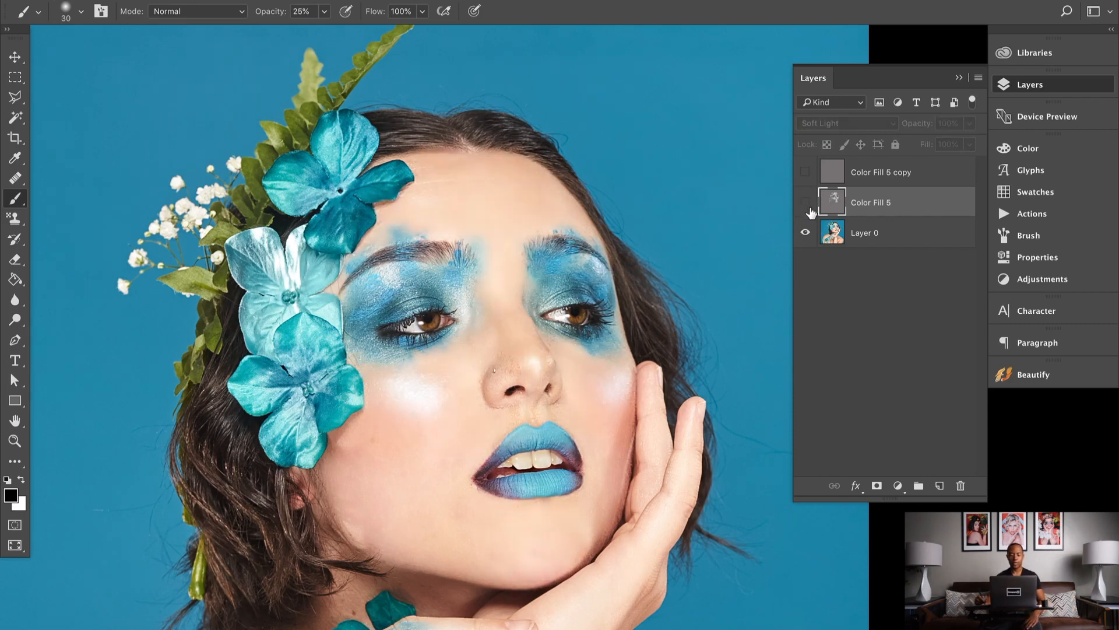
pyautogui.click(807, 209)
pyautogui.click(806, 211)
pyautogui.click(807, 211)
pyautogui.click(806, 213)
pyautogui.click(806, 213)
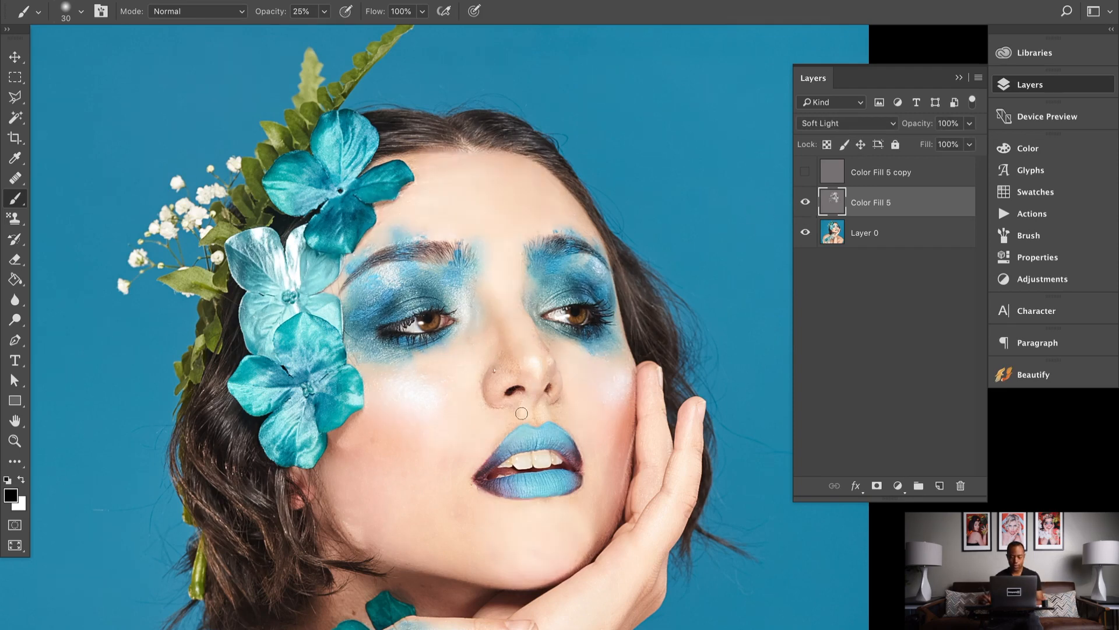
# Step: Burn the area between the nose and upper lip with the 30 px black brush and check it against the hidden layer
pyautogui.moveTo(518, 407); pyautogui.dragTo(517, 414)
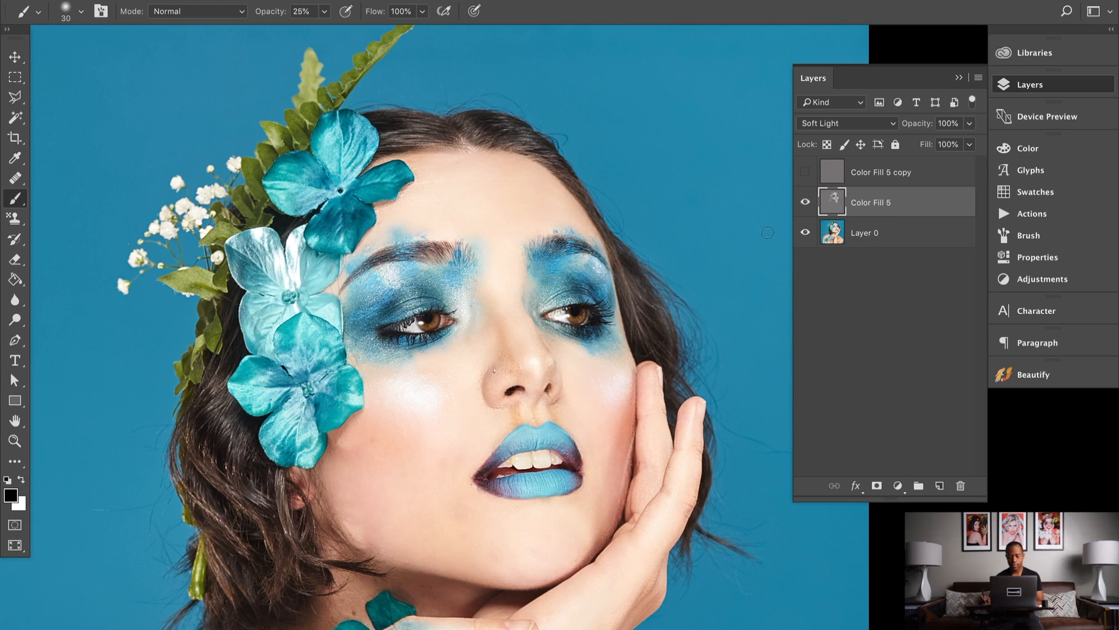
pyautogui.click(805, 201)
pyautogui.click(805, 201)
pyautogui.click(805, 201)
pyautogui.click(805, 202)
# Step: Examine the portrait at wider views with Color Fill 5 hidden and shown
pyautogui.scroll(-4, 444, 317)
pyautogui.scroll(4, 446, 316)
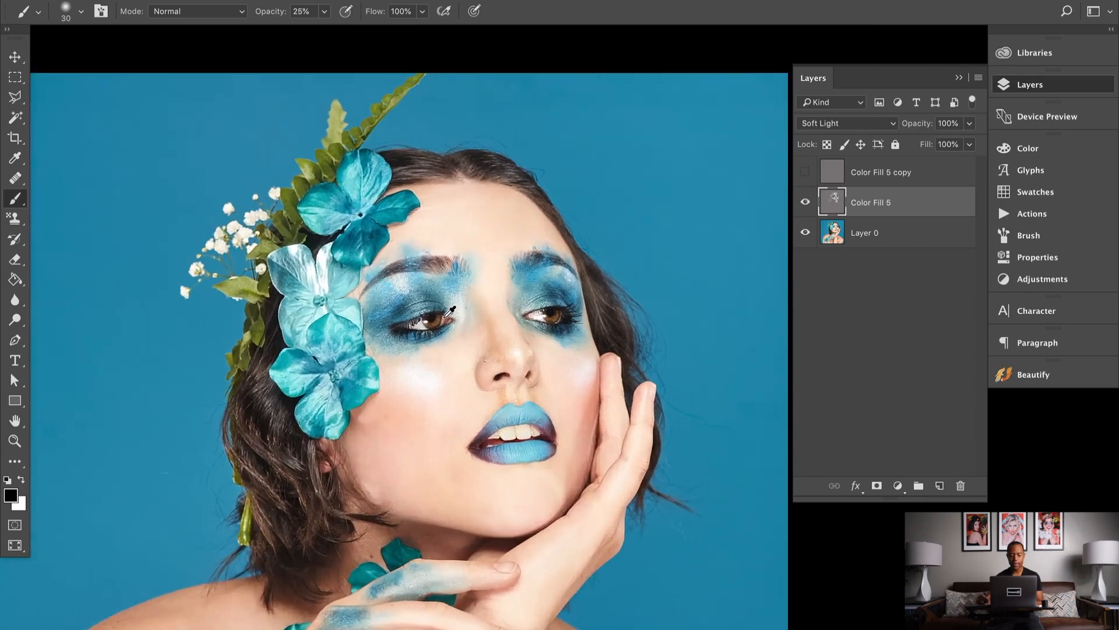
pyautogui.click(805, 202)
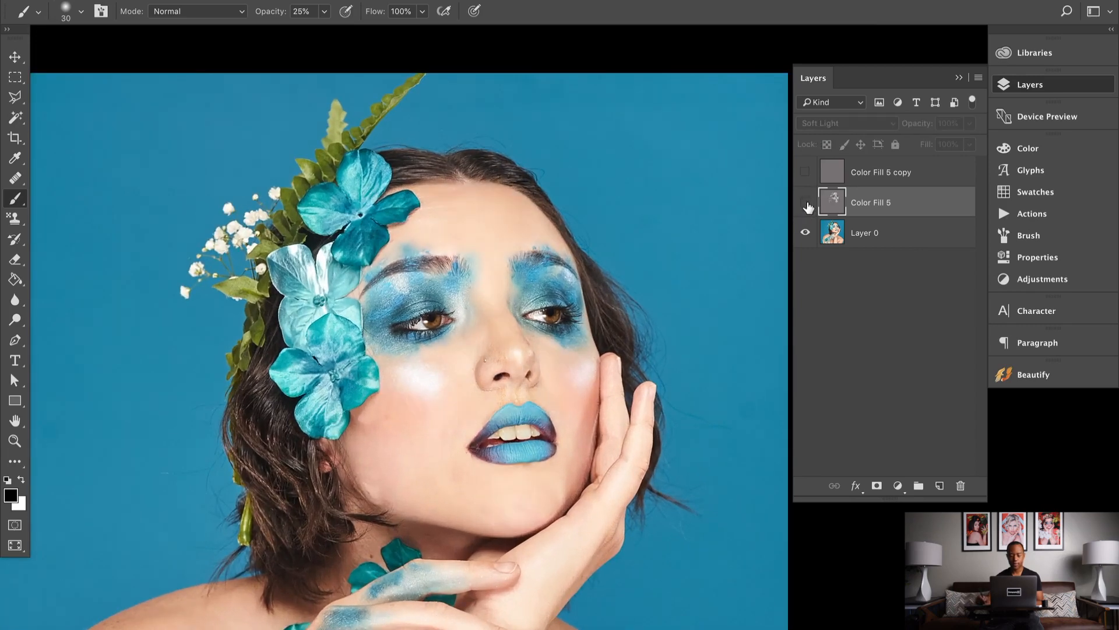
pyautogui.click(805, 202)
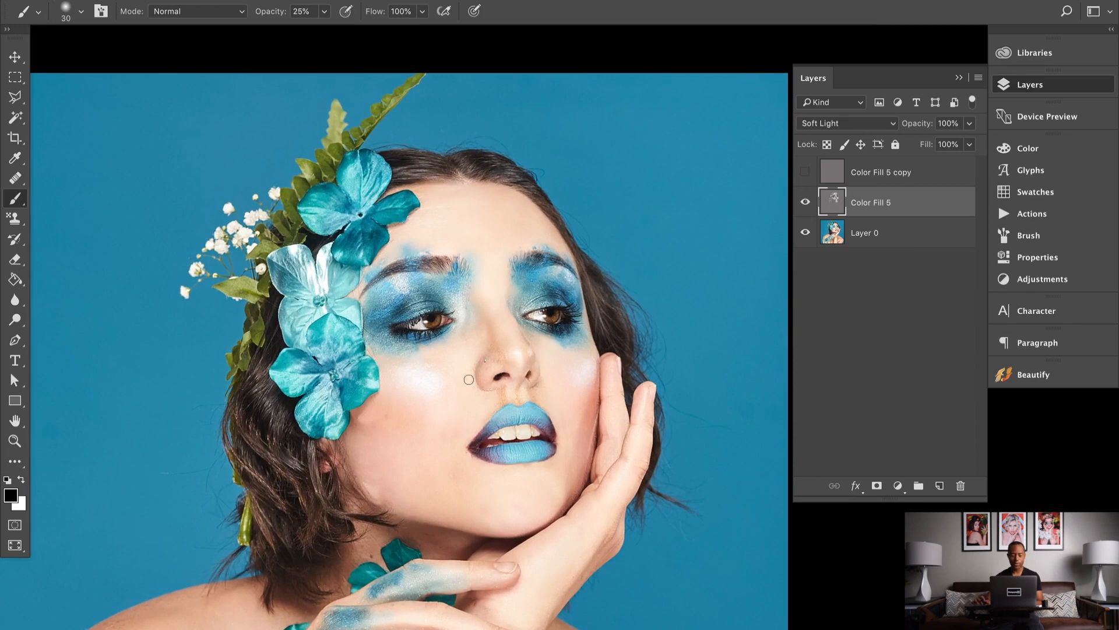
pyautogui.scroll(-6, 468, 379)
pyautogui.scroll(6, 469, 380)
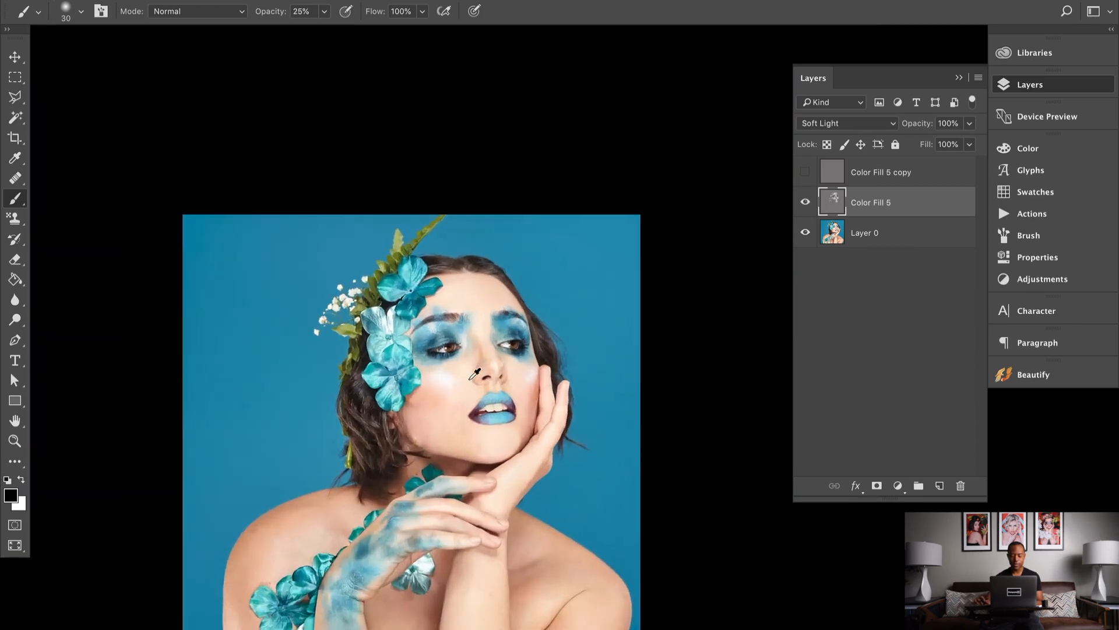
pyautogui.scroll(-2, 468, 380)
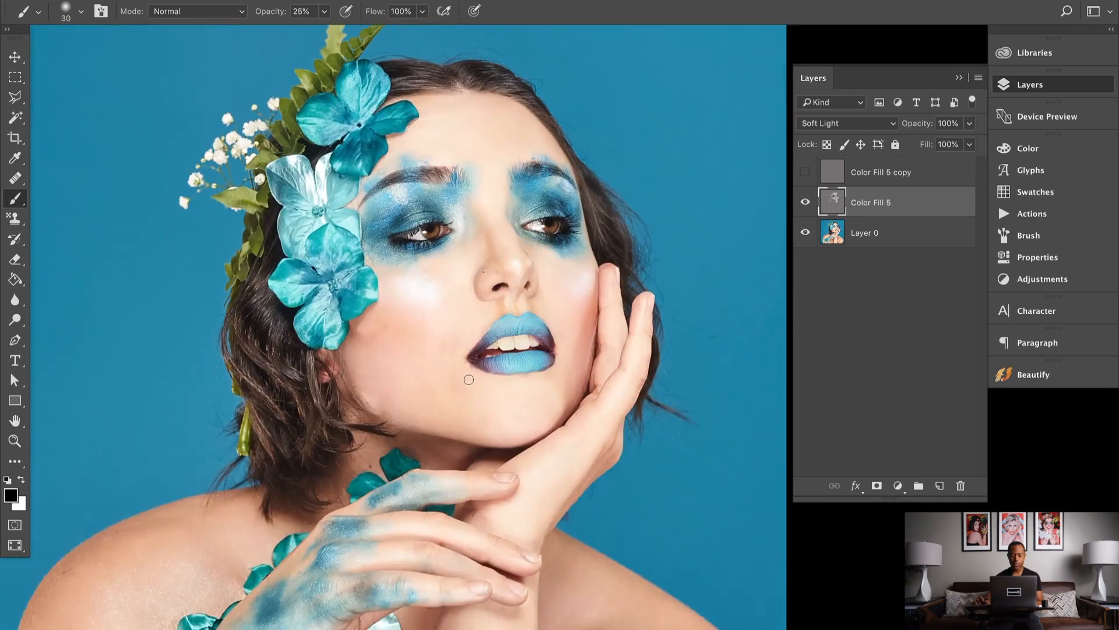
pyautogui.scroll(-4, 468, 380)
pyautogui.scroll(2, 469, 380)
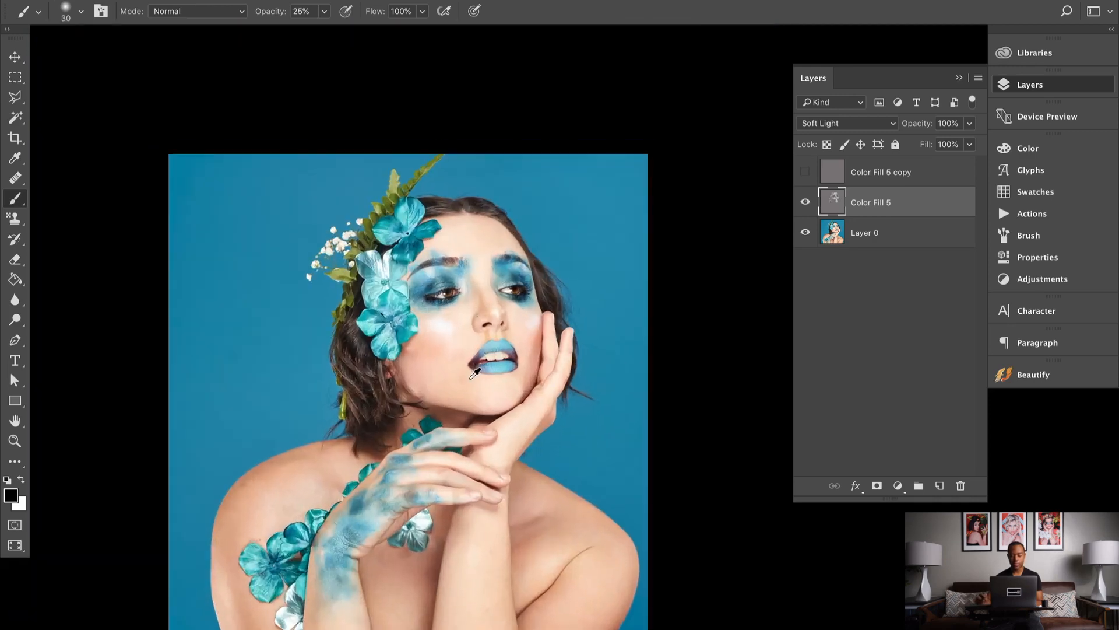
pyautogui.click(805, 202)
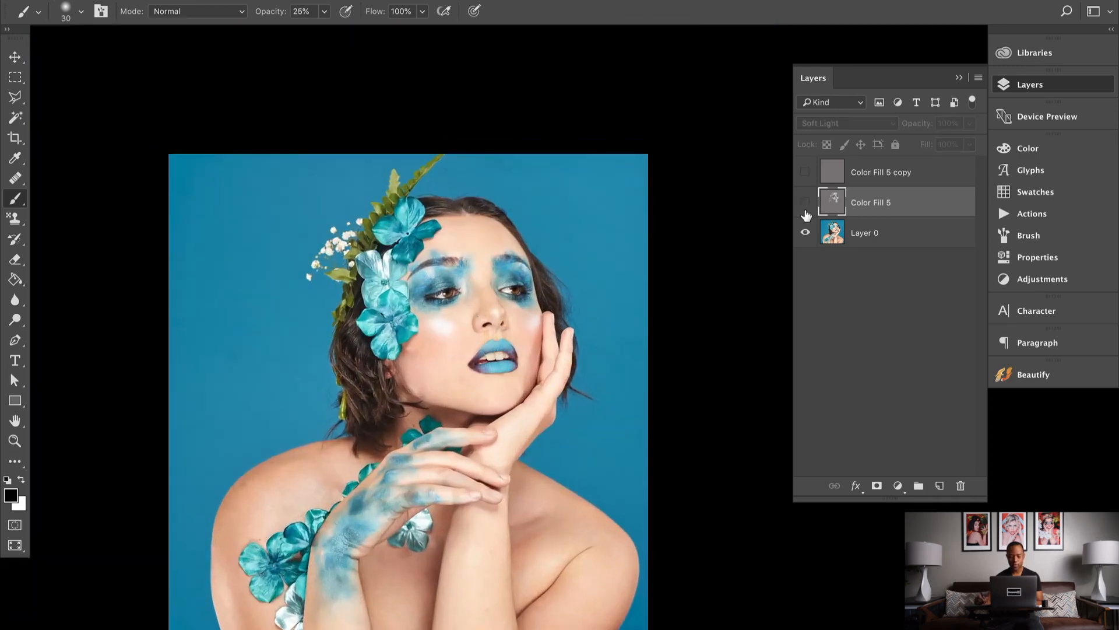
pyautogui.click(805, 202)
# Step: Try an opacity of 79% on Color Fill 5 and settle on 50%
pyautogui.click(970, 122)
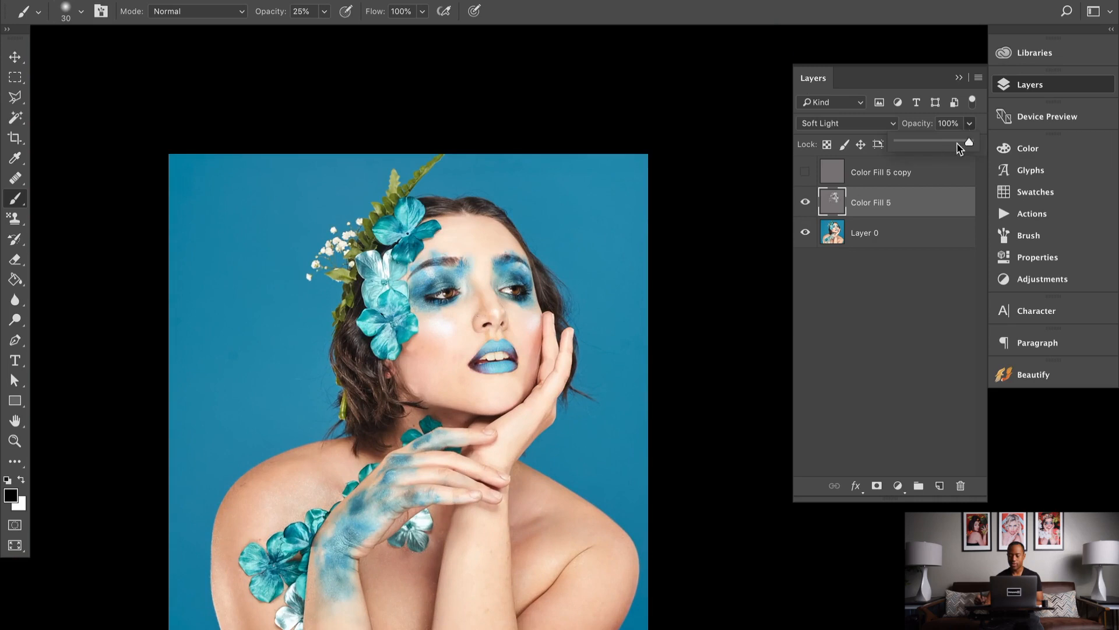
pyautogui.moveTo(959, 143)
pyautogui.mouseDown()
pyautogui.moveTo(928, 146)
pyautogui.moveTo(956, 146)
pyautogui.mouseUp()
pyautogui.click(806, 204)
pyautogui.click(805, 202)
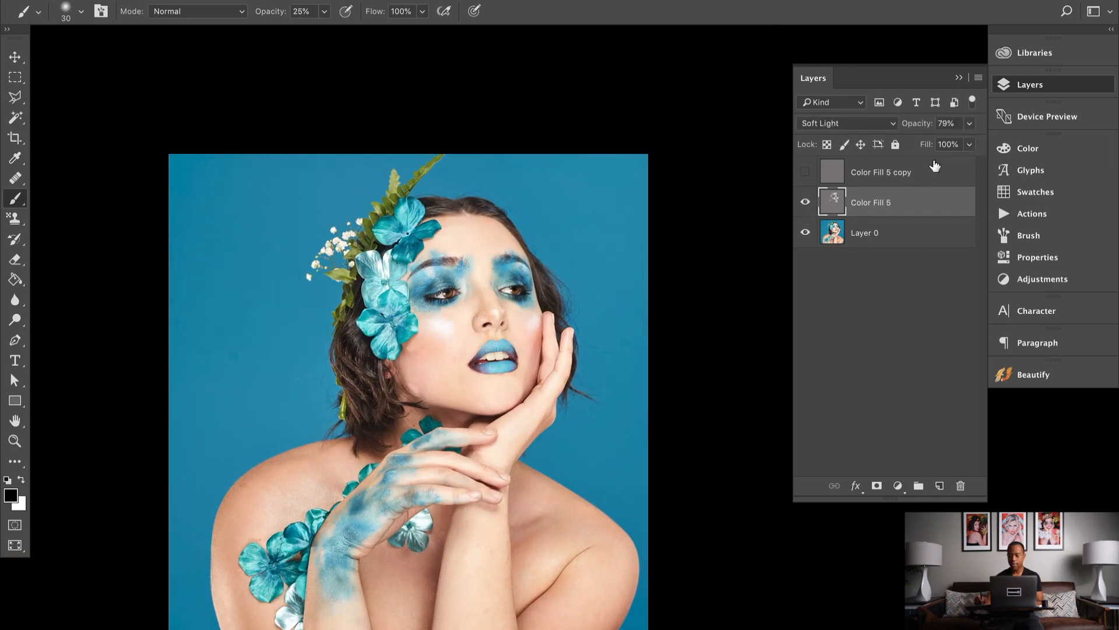
pyautogui.click(970, 123)
pyautogui.moveTo(959, 144); pyautogui.dragTo(939, 146)
# Step: Judge the softened dodge and burn on the wider portrait by toggling the visibility of Color Fill 5 at 50% opacity
pyautogui.click(806, 206)
pyautogui.click(806, 207)
pyautogui.click(805, 206)
pyautogui.click(806, 206)
pyautogui.click(806, 207)
pyautogui.click(807, 207)
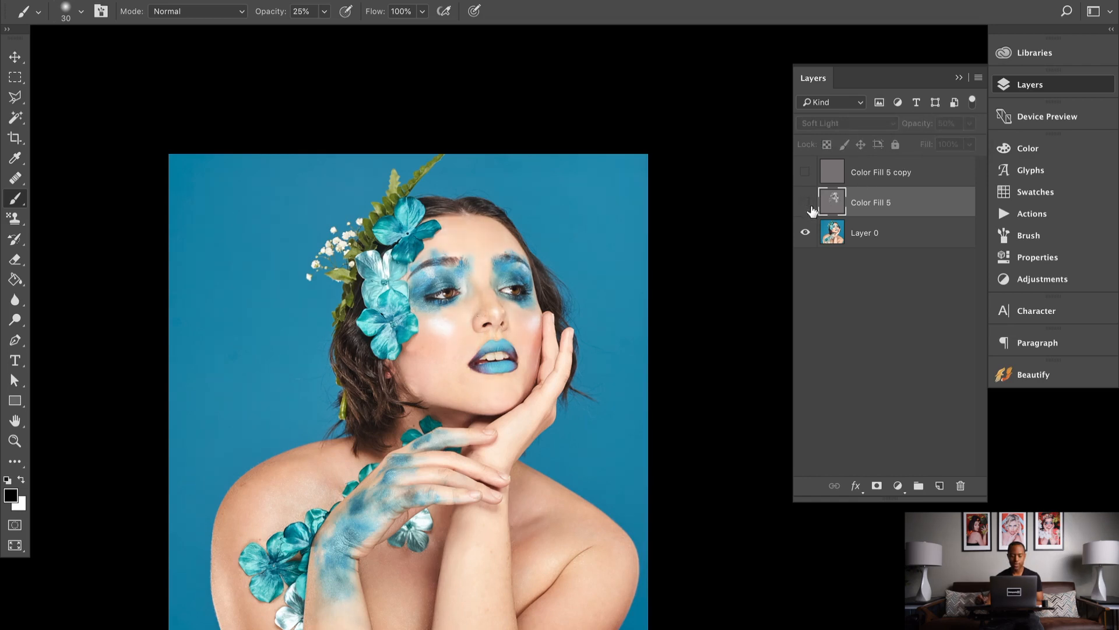
pyautogui.click(807, 206)
pyautogui.click(810, 205)
pyautogui.click(811, 205)
pyautogui.click(811, 205)
pyautogui.click(812, 205)
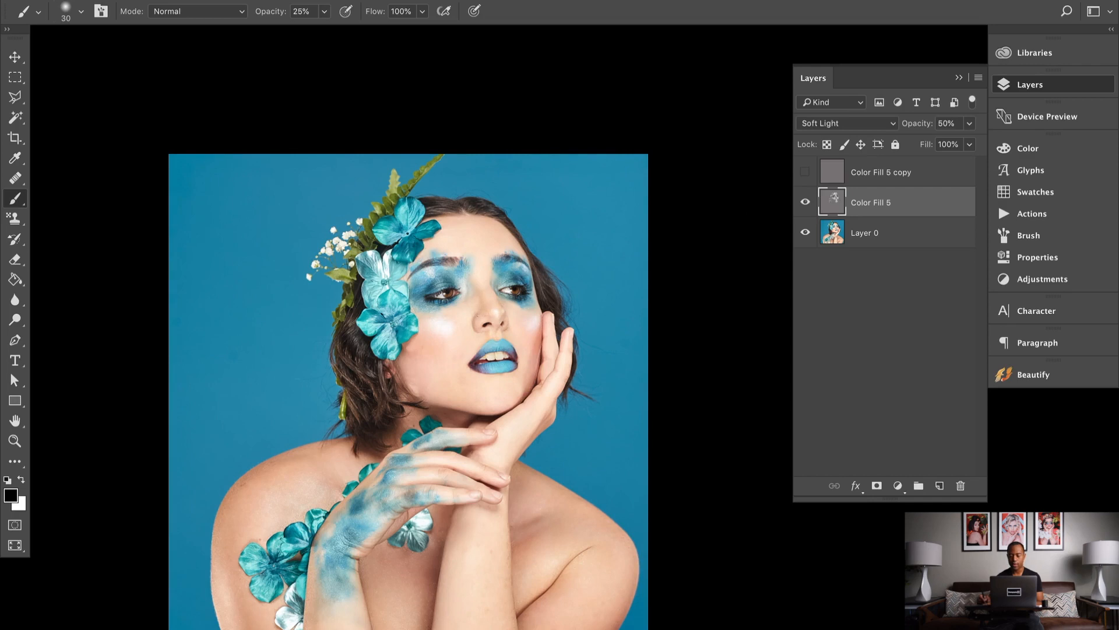
pyautogui.click(807, 209)
pyautogui.click(806, 209)
pyautogui.click(807, 210)
pyautogui.click(808, 210)
pyautogui.click(807, 209)
pyautogui.click(807, 208)
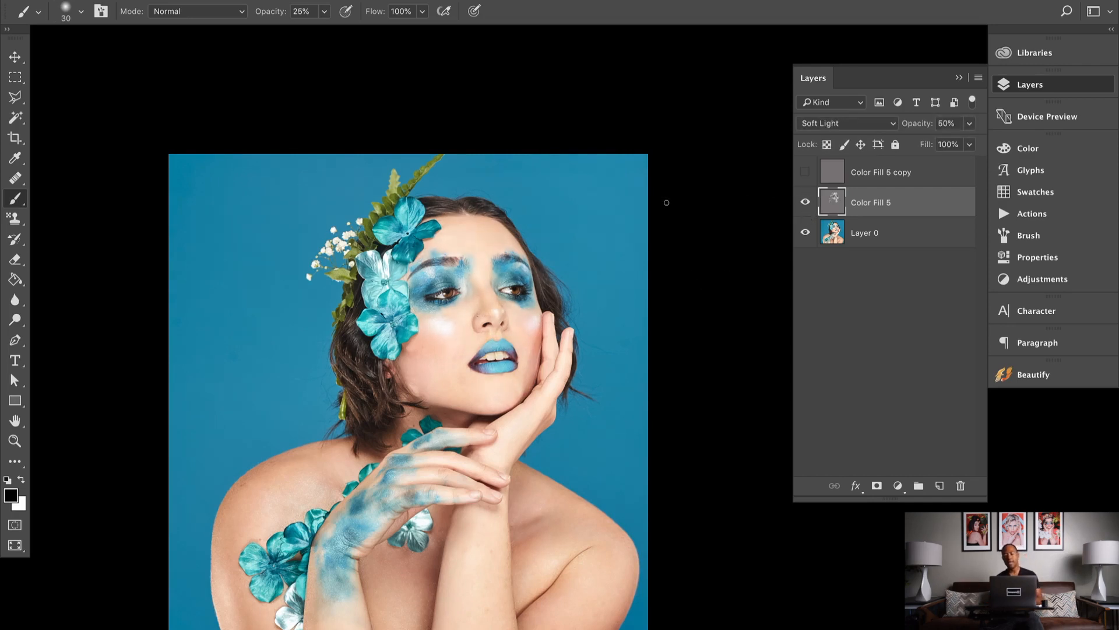